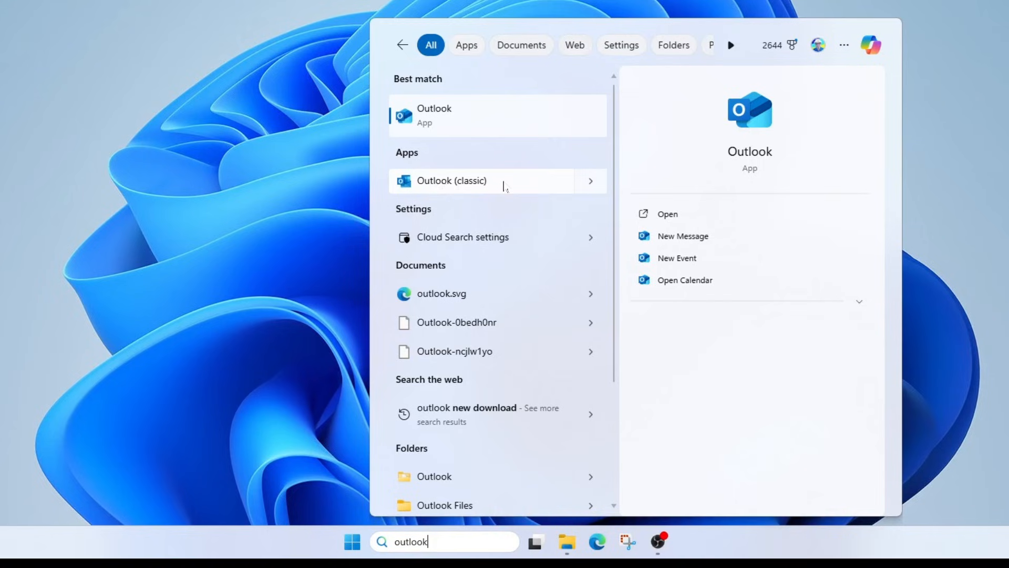
Close classic Outlook and launch the new Outlook app from Windows Start search.
left_click(503, 185)
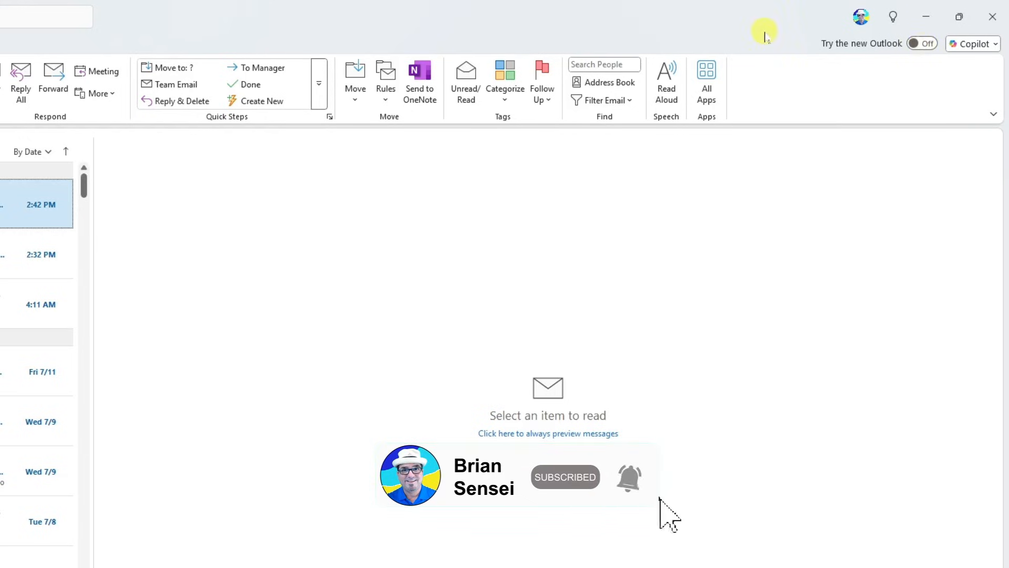
left_click(993, 17)
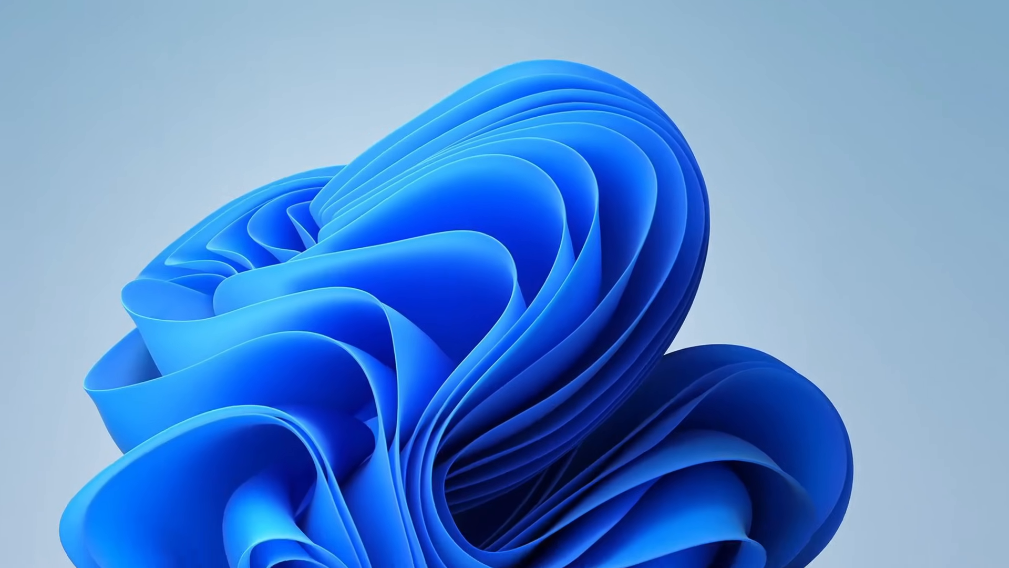
left_click(462, 555)
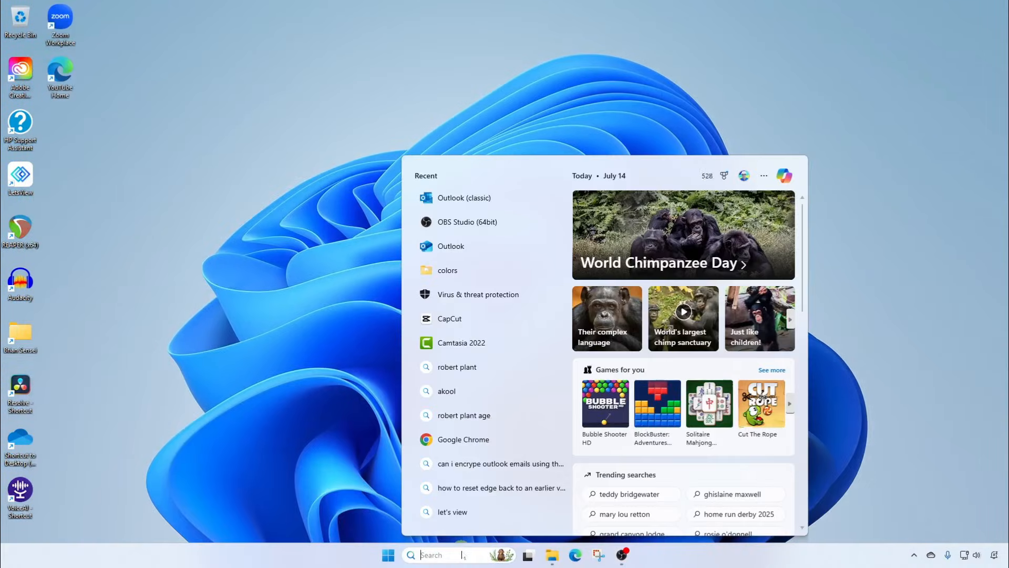
type("outlook")
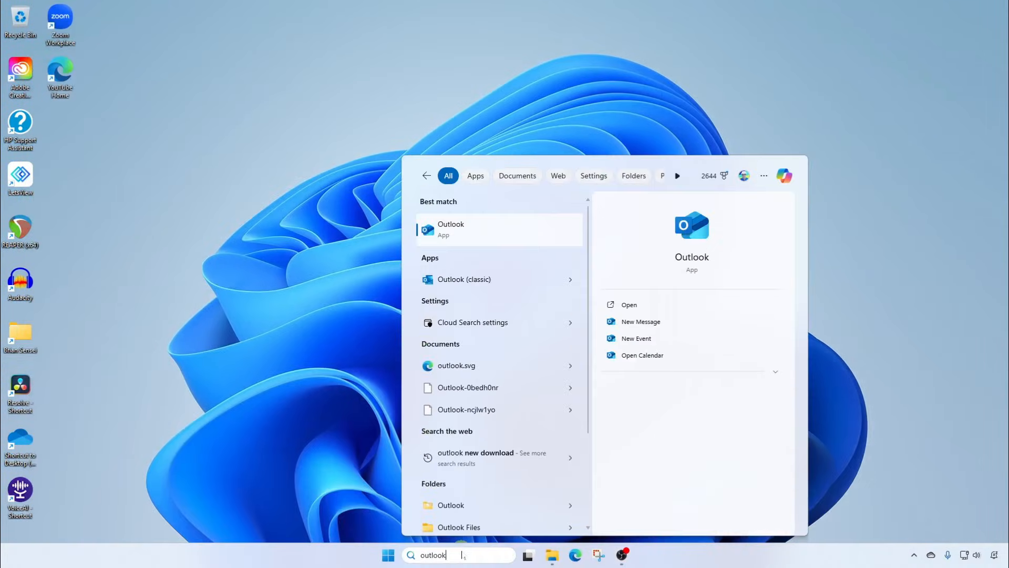
left_click(467, 235)
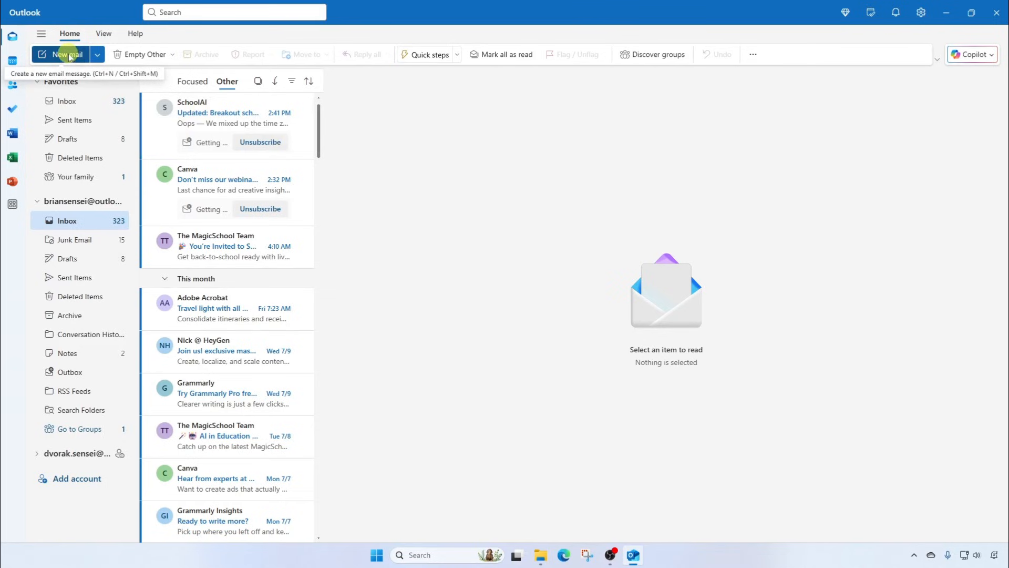
Start a blank email with the signature and list its Attach file choices.
left_click(69, 55)
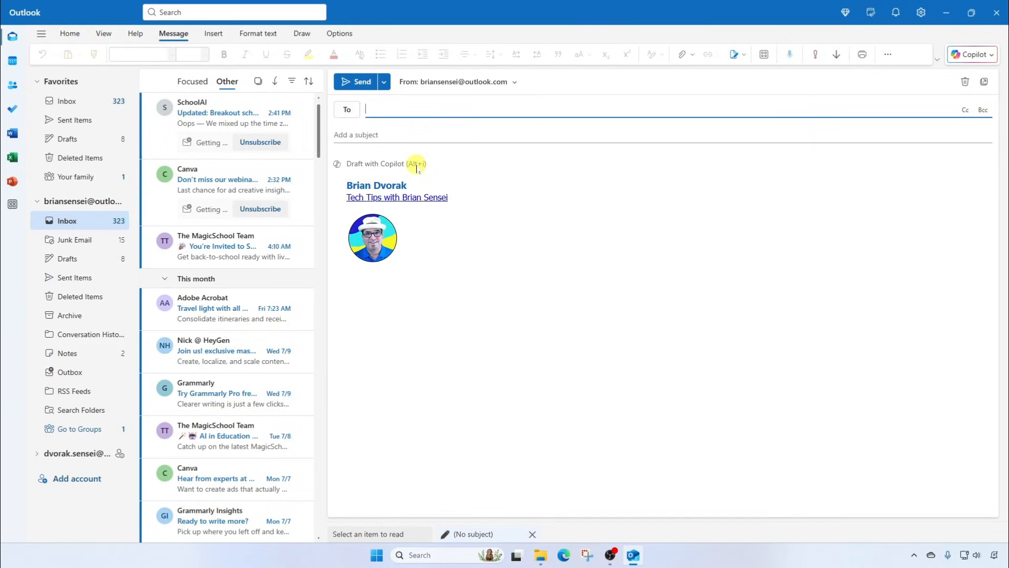
left_click(362, 168)
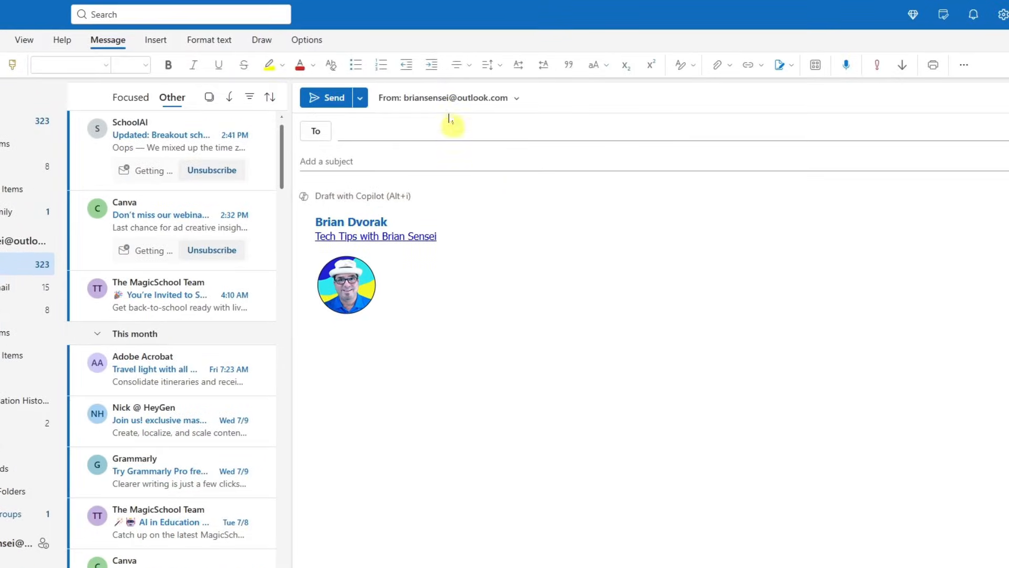
left_click(730, 65)
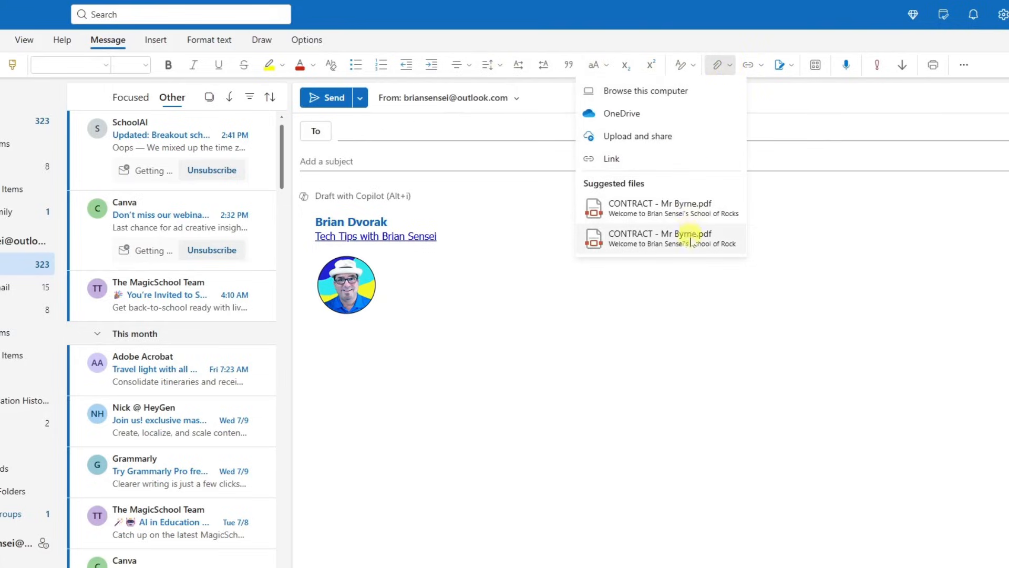
left_click(708, 23)
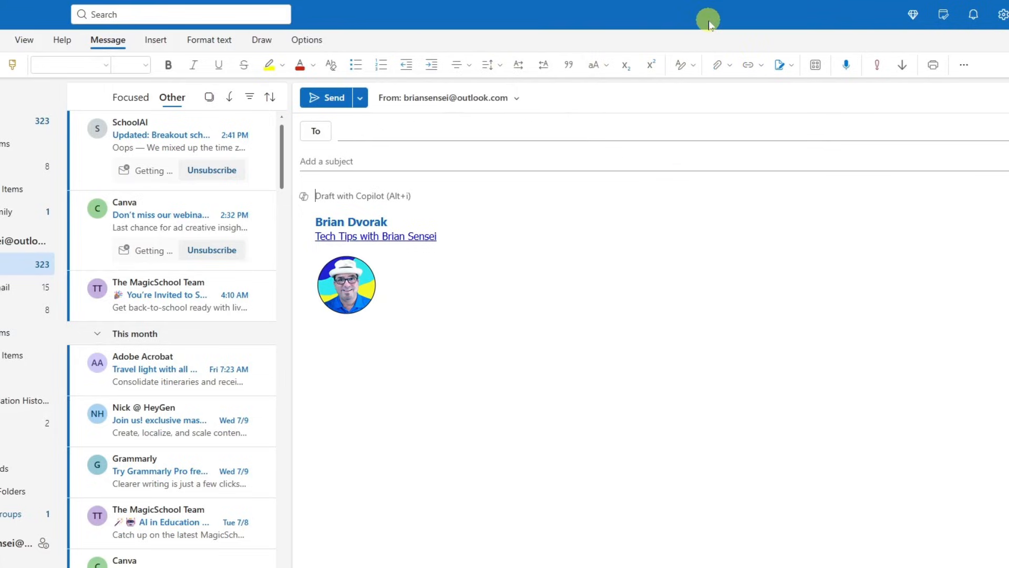
left_click(158, 42)
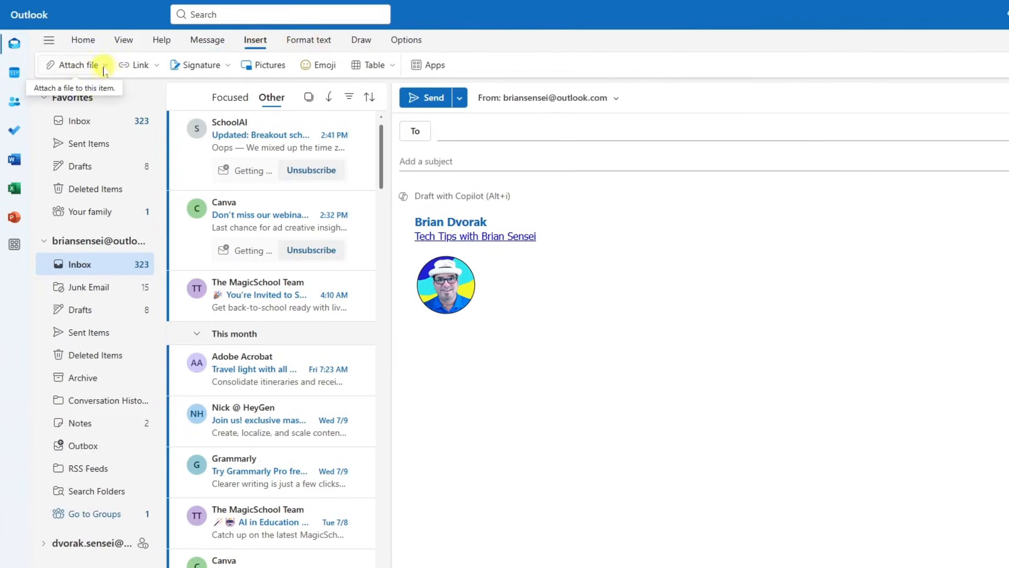
left_click(208, 41)
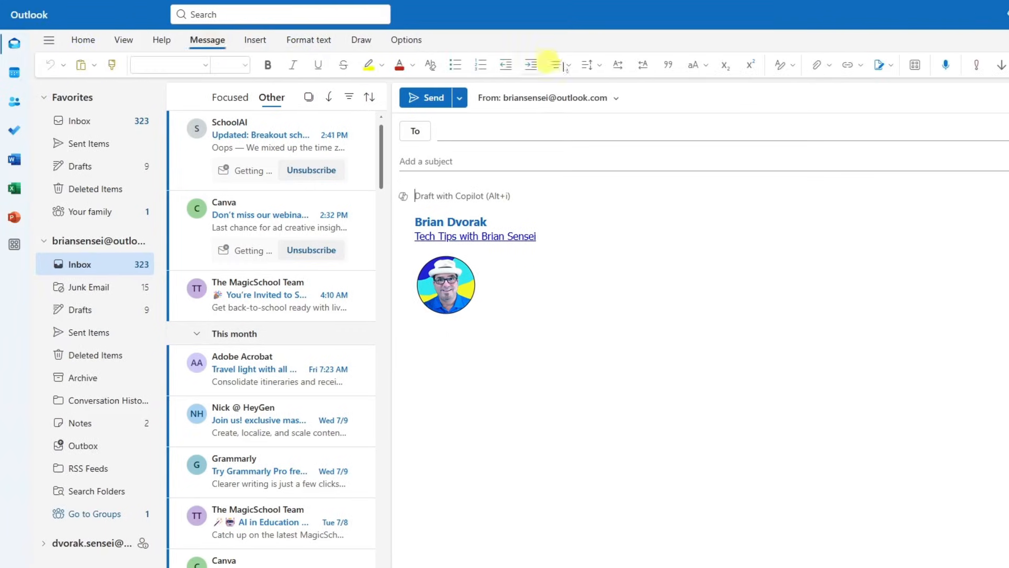
left_click(829, 69)
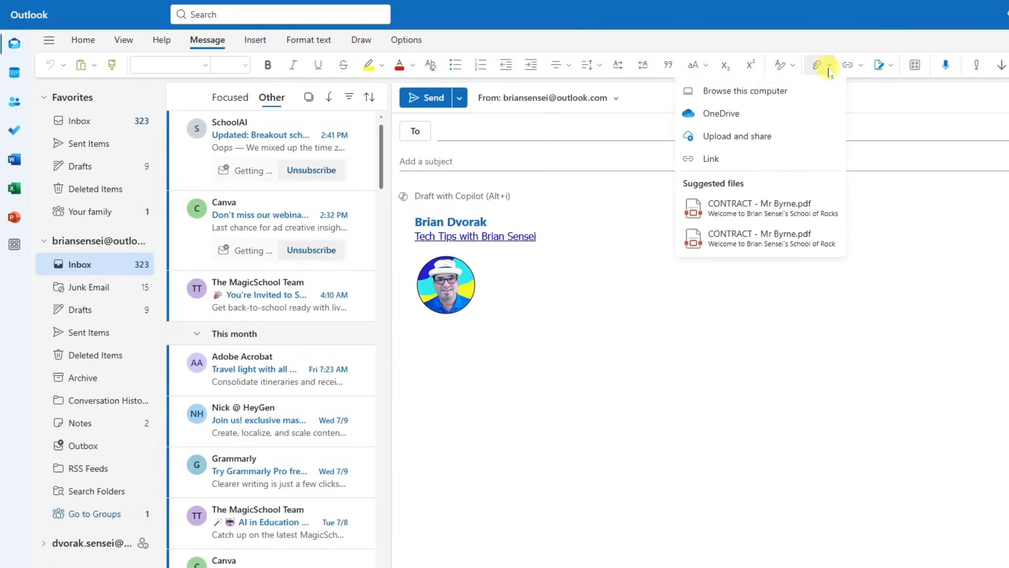
left_click(792, 92)
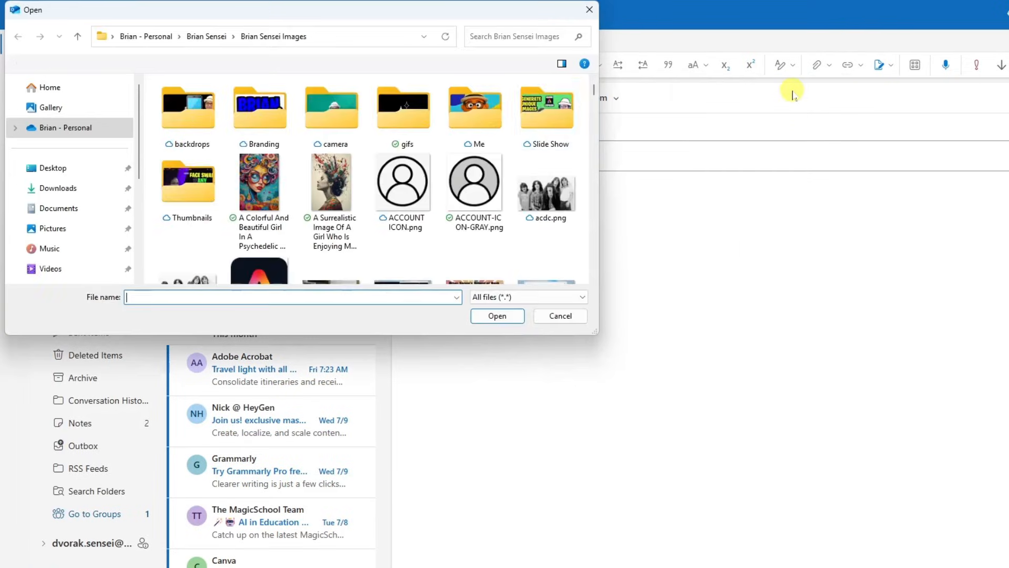
left_click(85, 188)
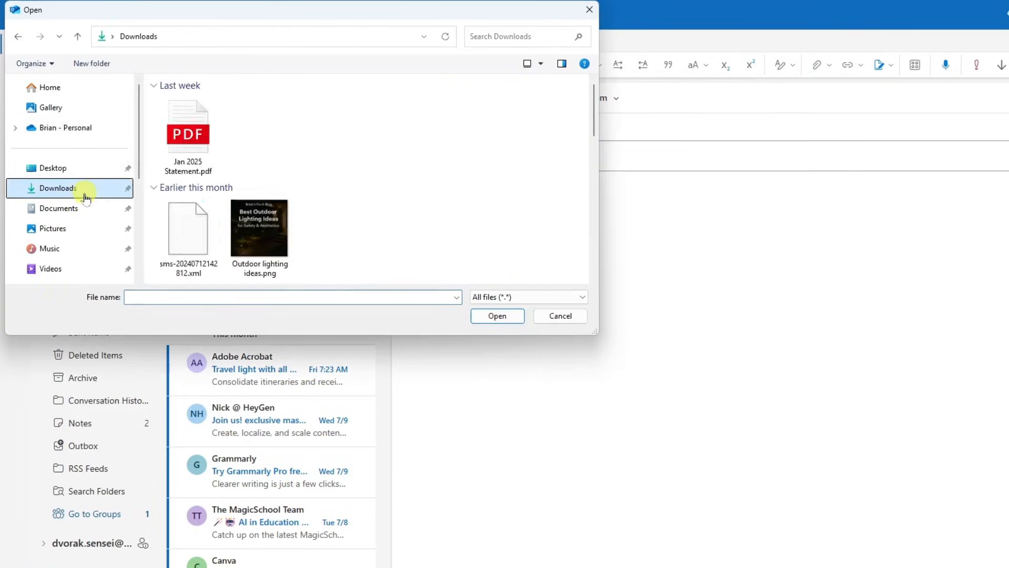
left_click(86, 212)
scroll(313, 221, "down", 3)
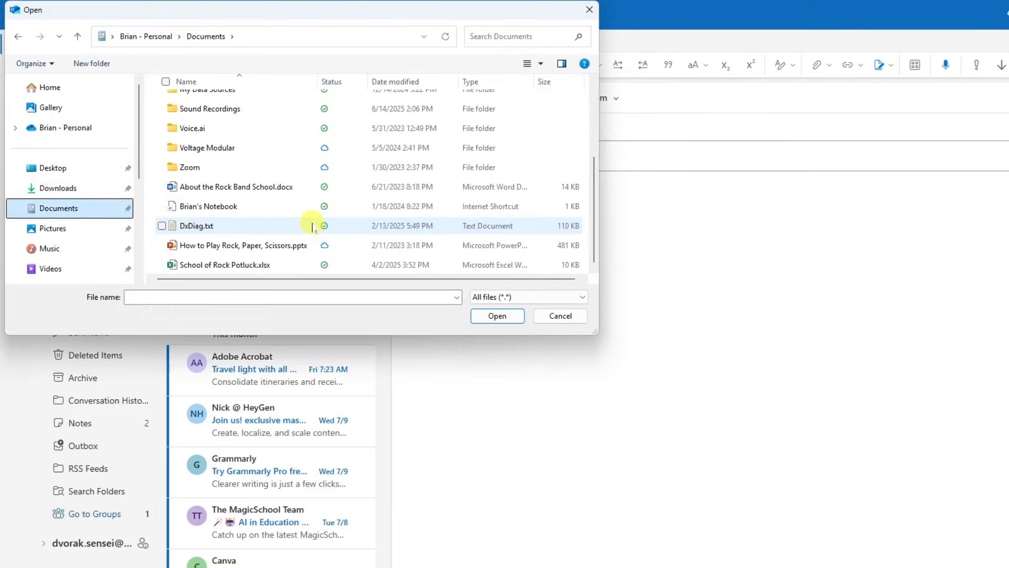
left_click(212, 190)
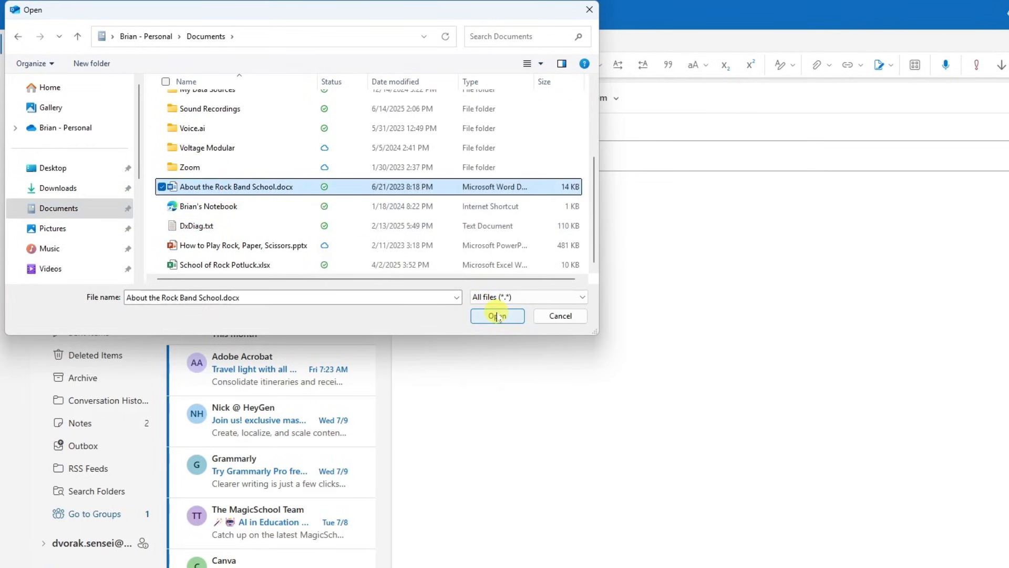
left_click(558, 317)
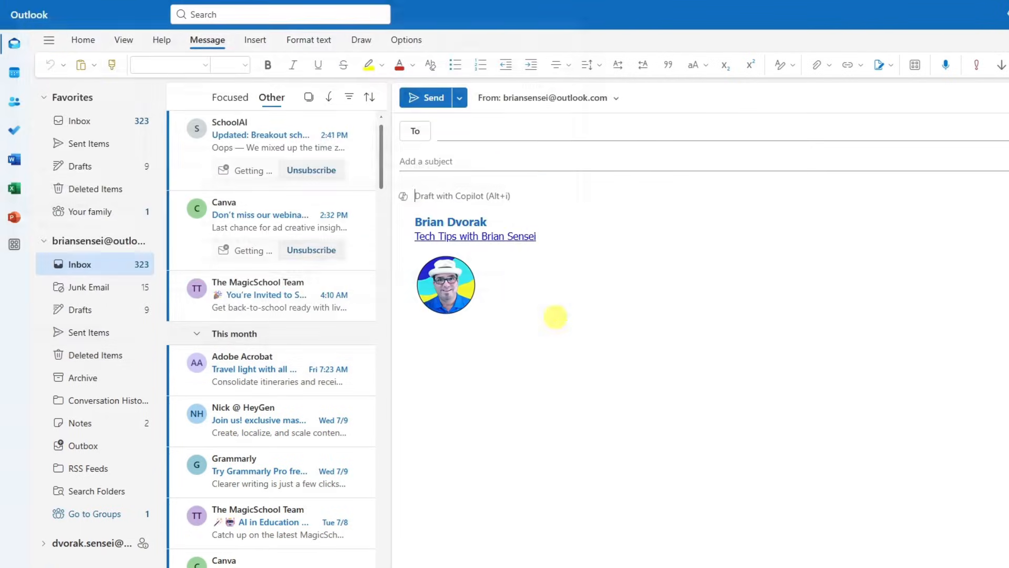
Select the School of Rock Word document in OneDrive's Rock School > Marketing folder.
left_click(830, 65)
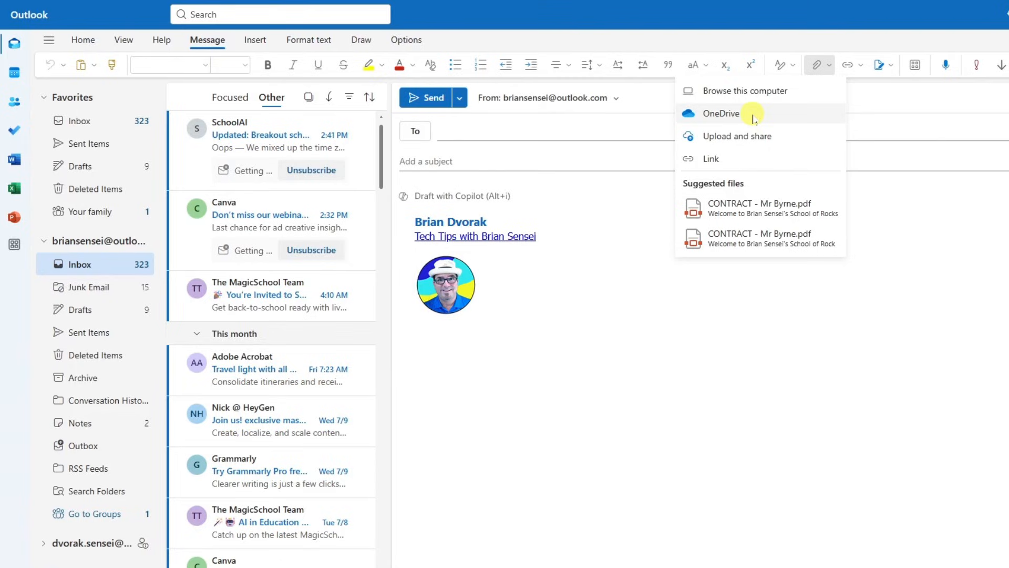
left_click(785, 114)
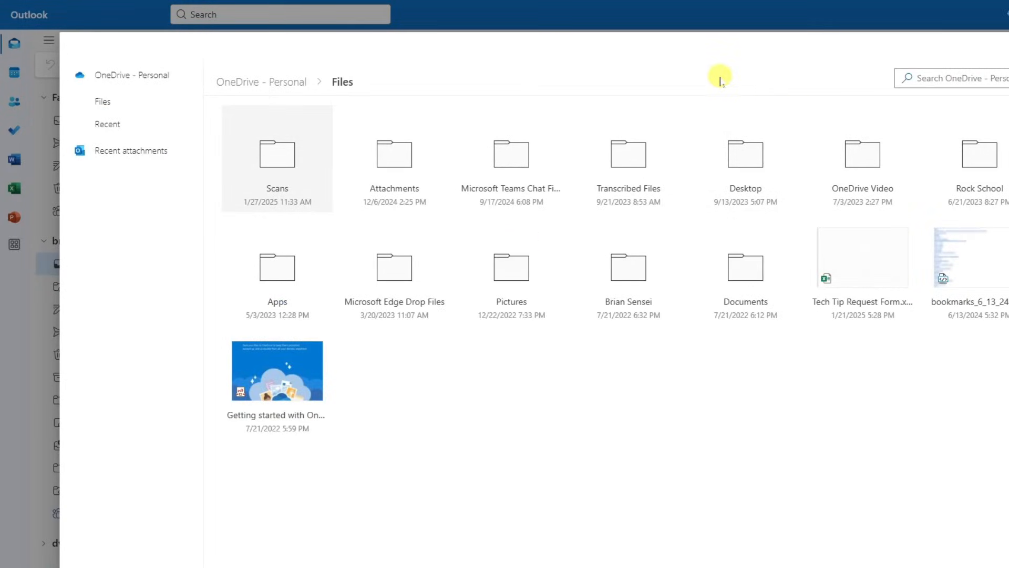
left_click(978, 158)
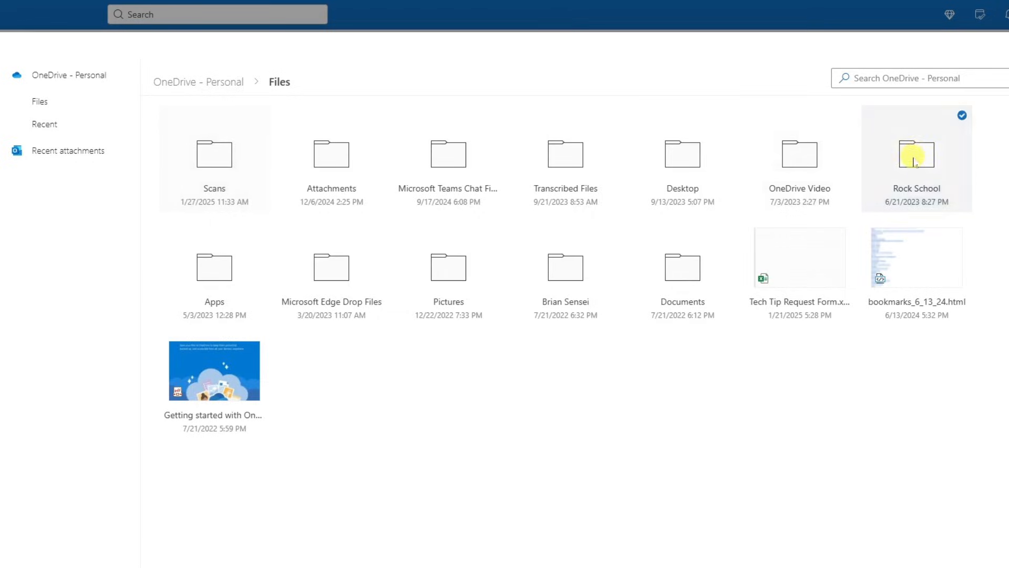
left_click(914, 160)
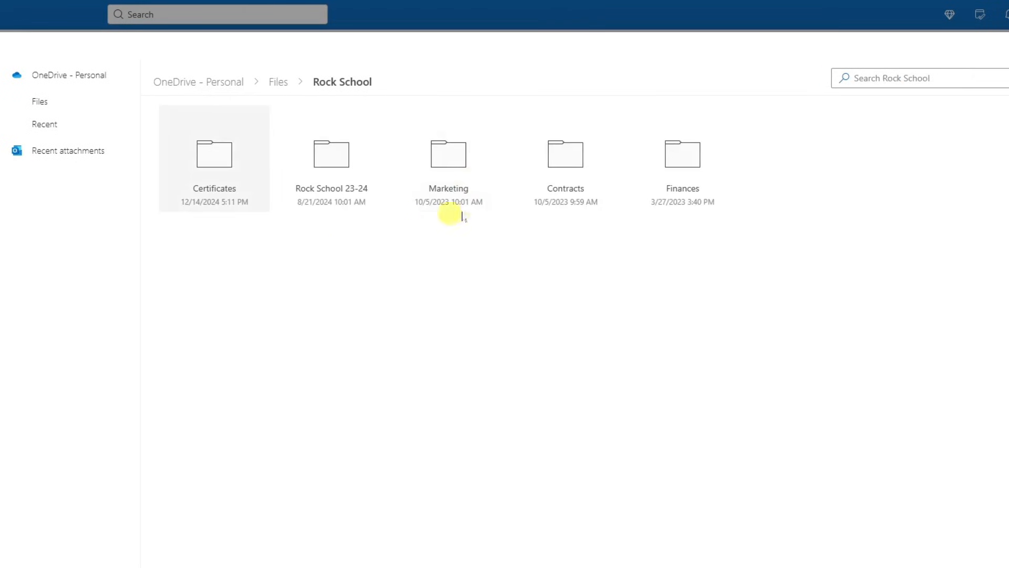
left_click(497, 202)
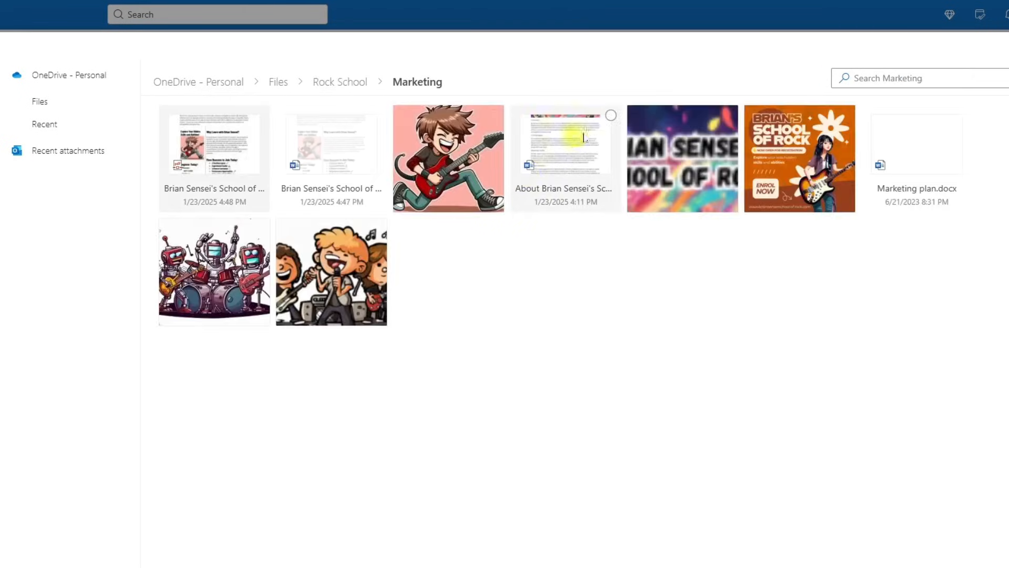
left_click(612, 117)
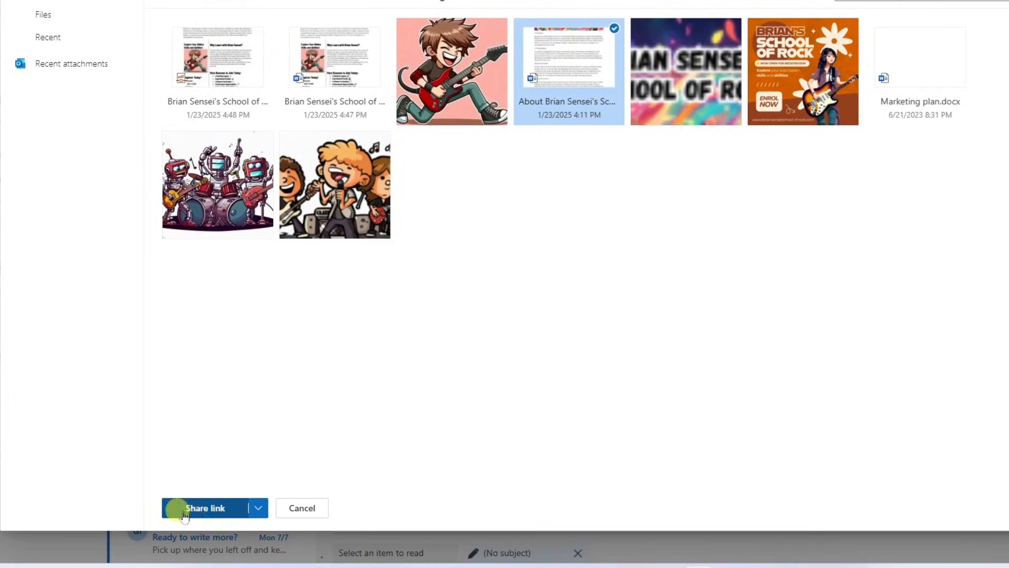
Insert the School of Rock document into the body as a shareable link.
left_click(258, 508)
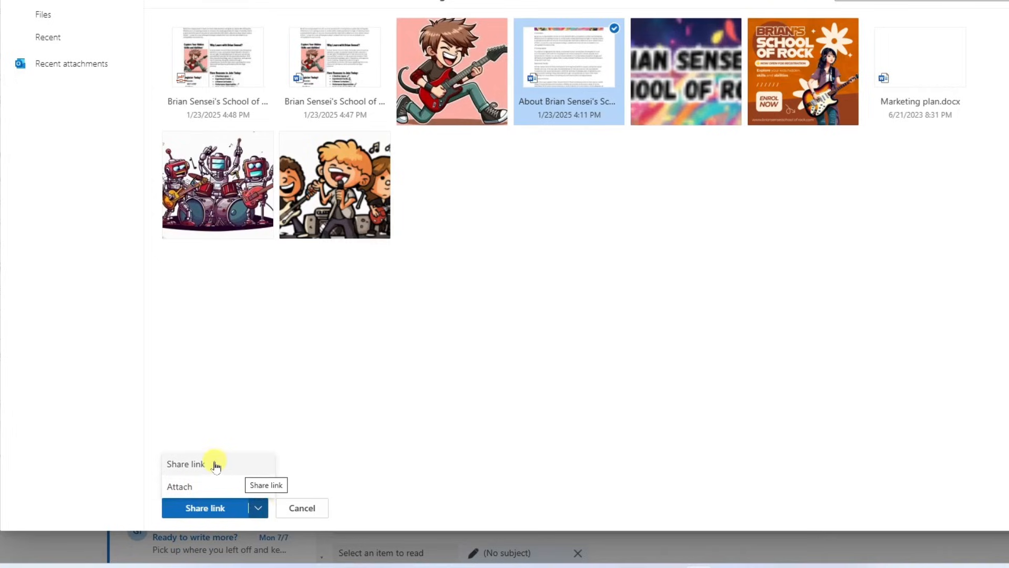
left_click(266, 424)
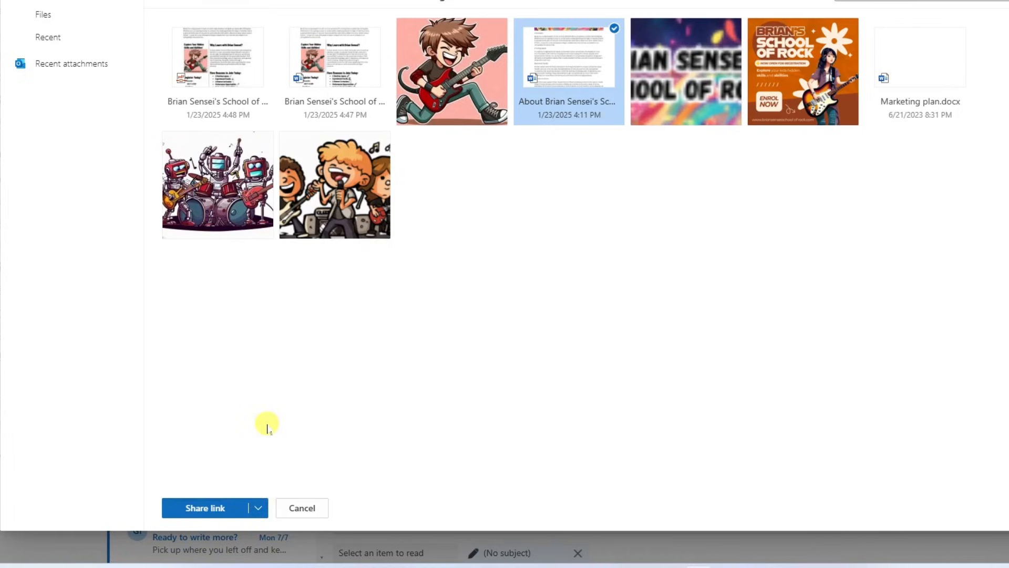
left_click(183, 512)
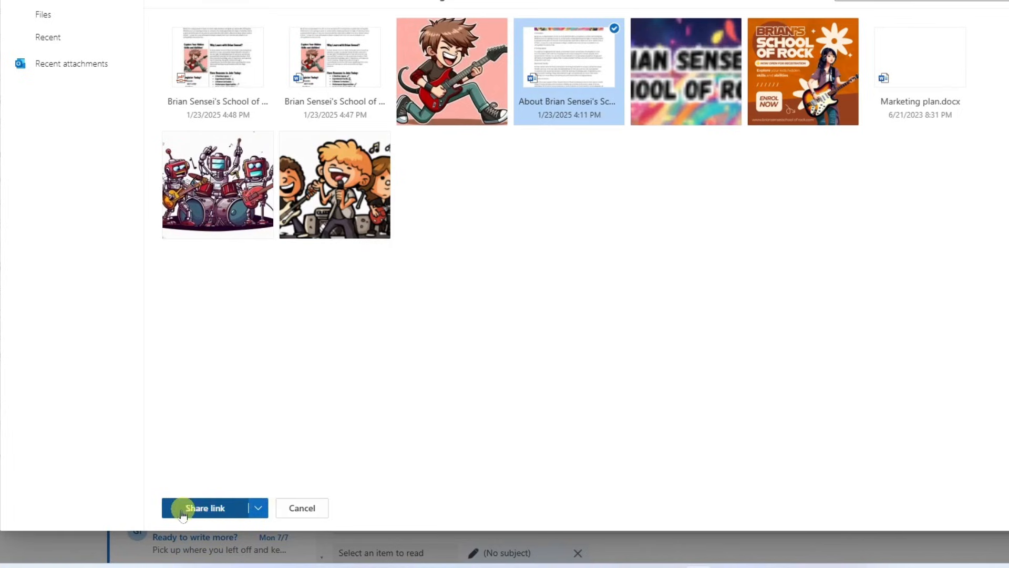
left_click(229, 508)
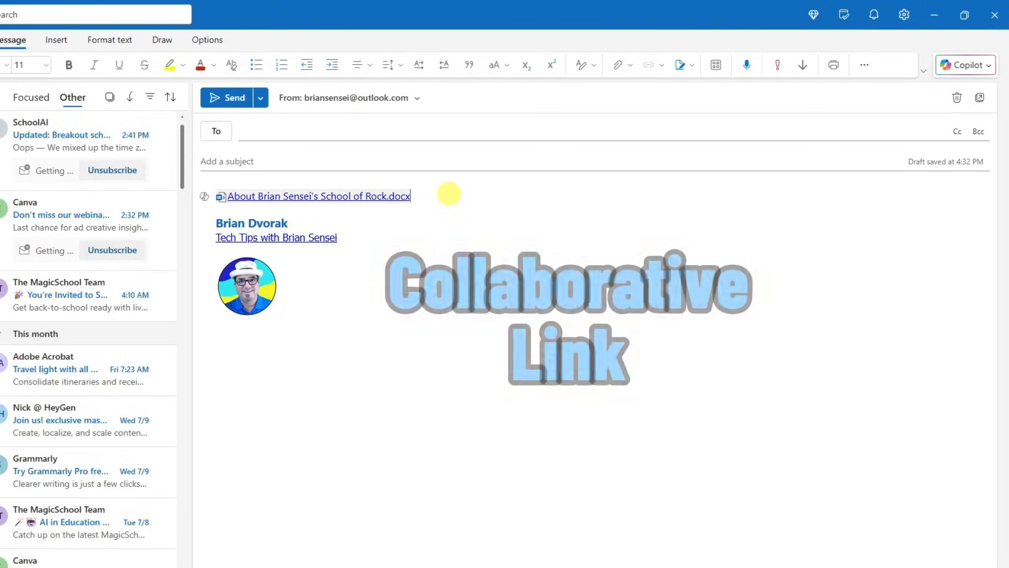
Add an empty line after the School of Rock document link.
key("Return")
key("Return")
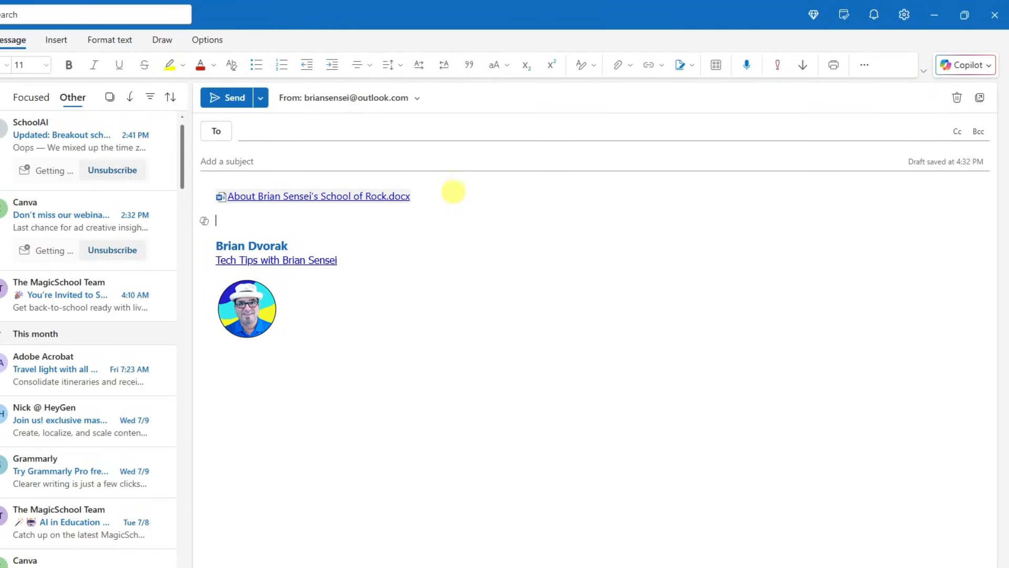
Choose About the Rock Band School.docx from the computer's Documents folder to attach.
left_click(631, 65)
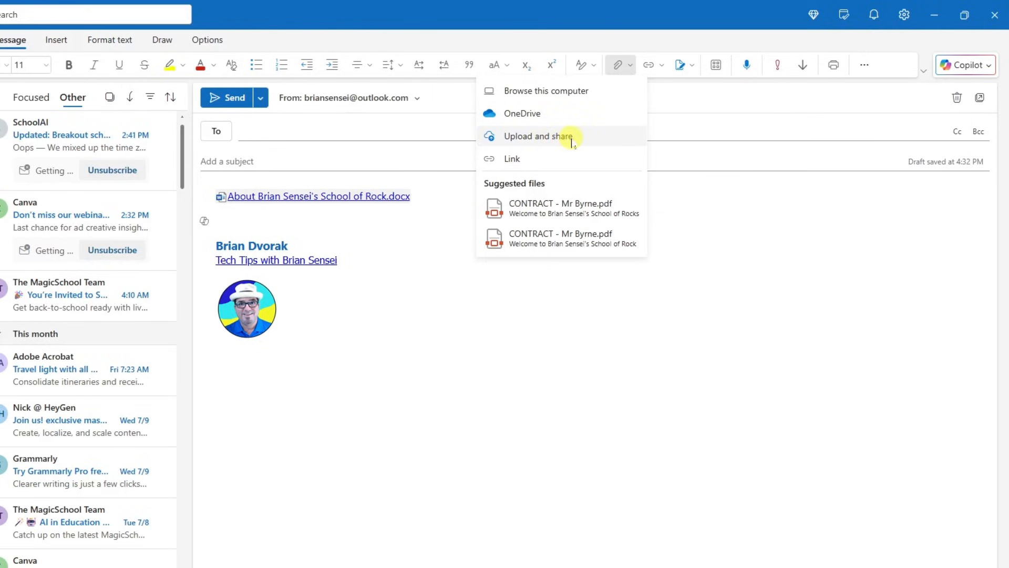
left_click(571, 138)
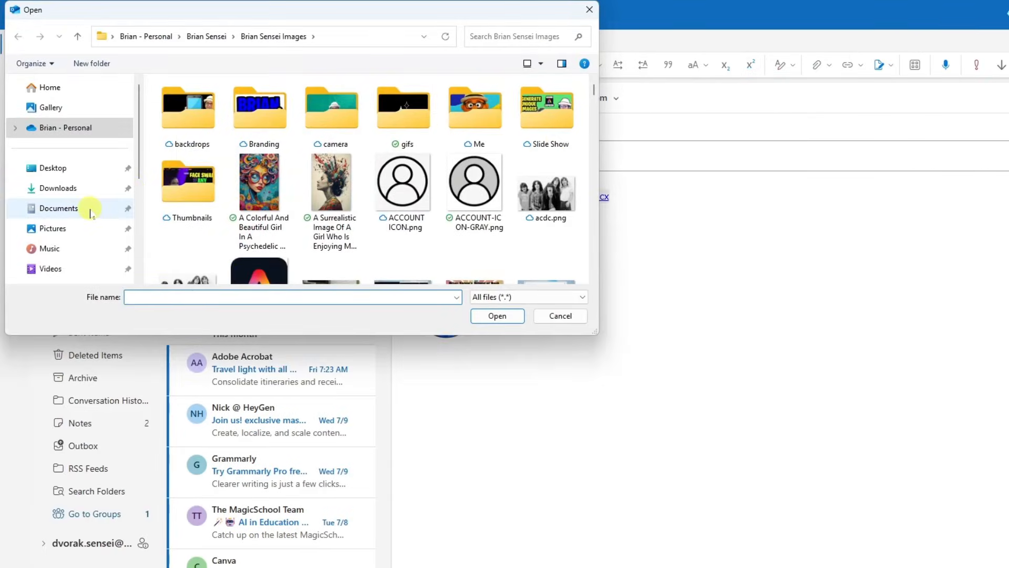
left_click(90, 210)
scroll(368, 210, "down", 3)
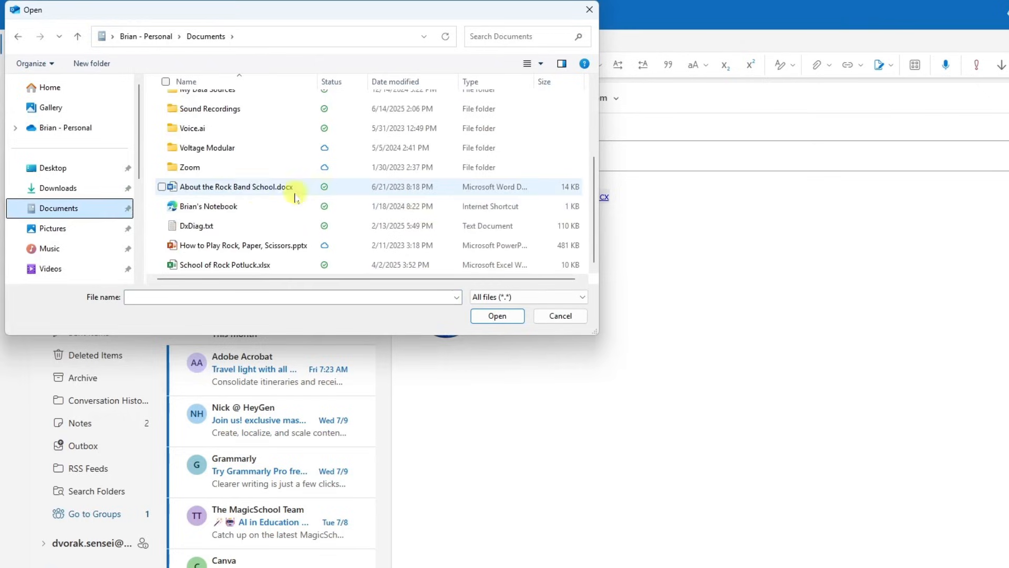
left_click(292, 187)
left_click(507, 316)
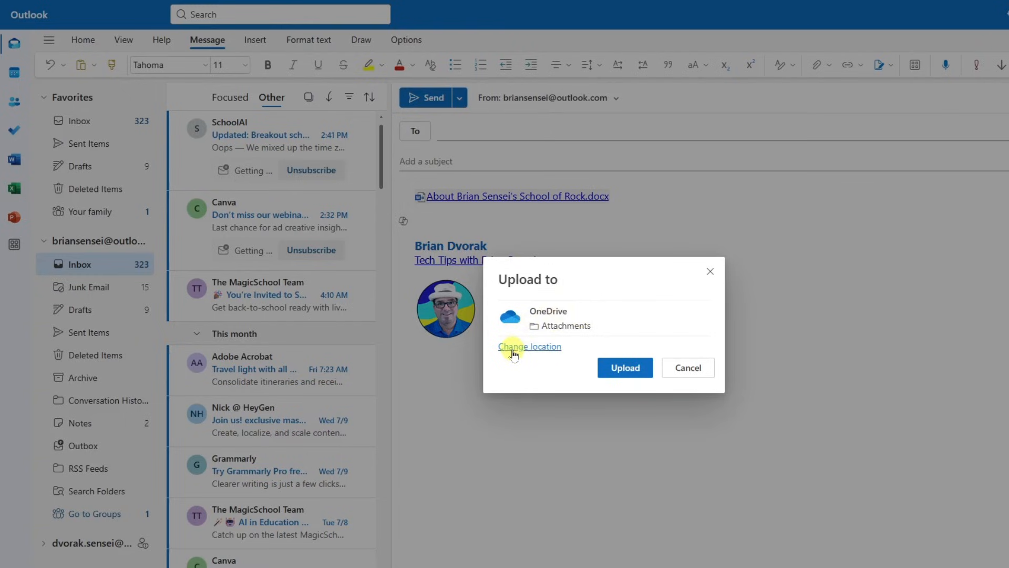
Upload the file into OneDrive's Rock School folder and add an empty line below its link.
left_click(547, 349)
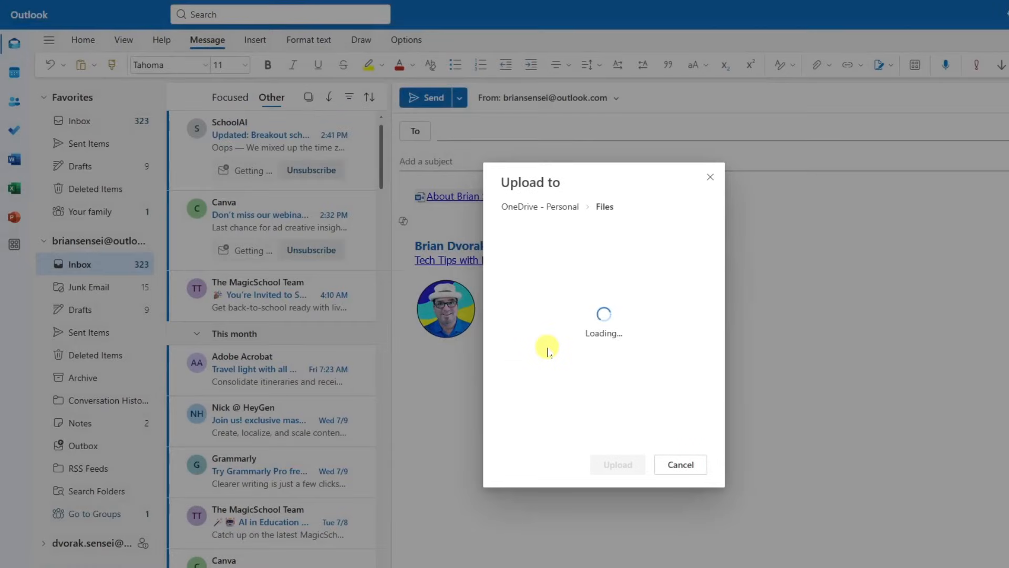
scroll(572, 297, "down", 3)
left_click(558, 357)
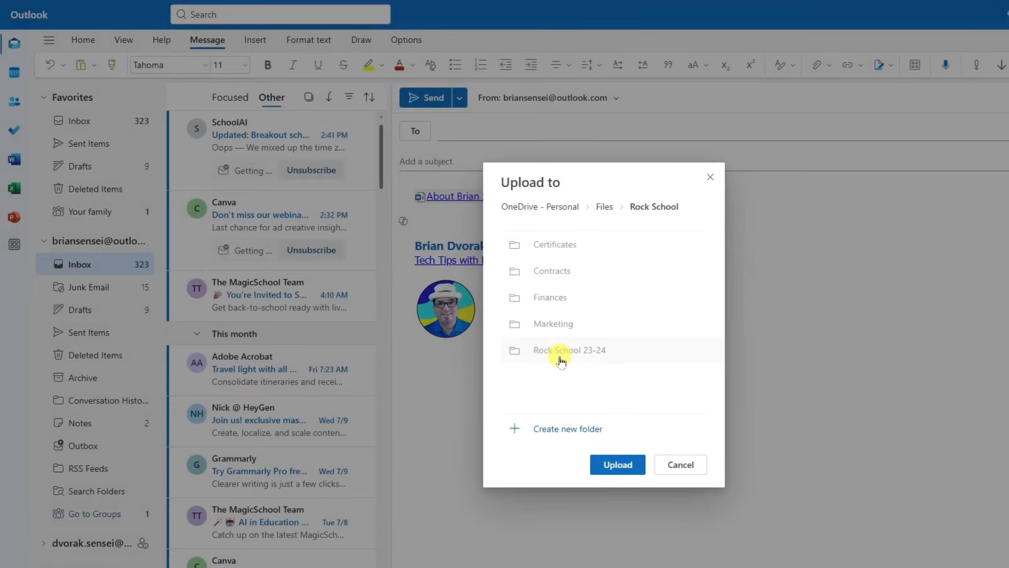
left_click(619, 465)
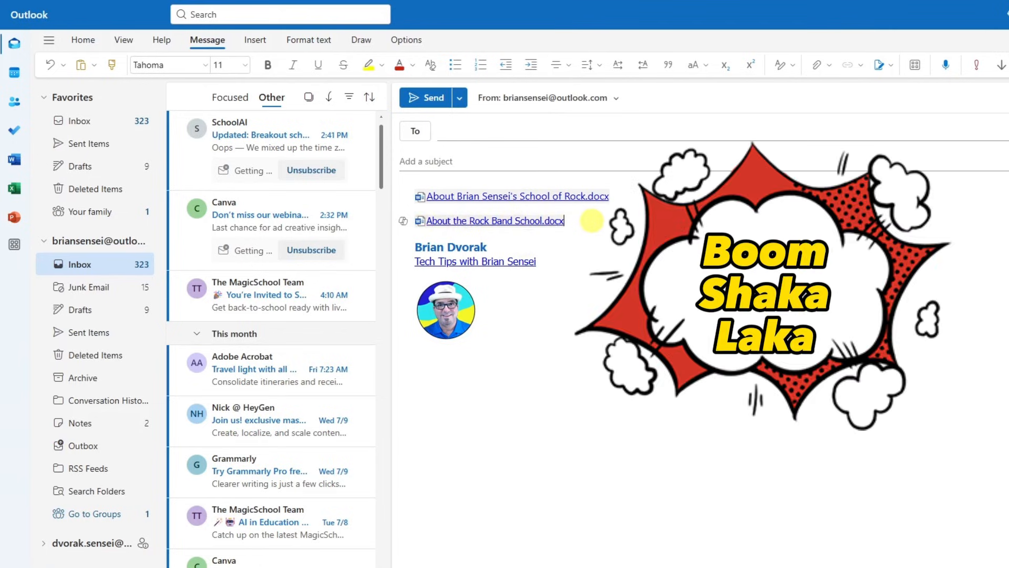
key("Return")
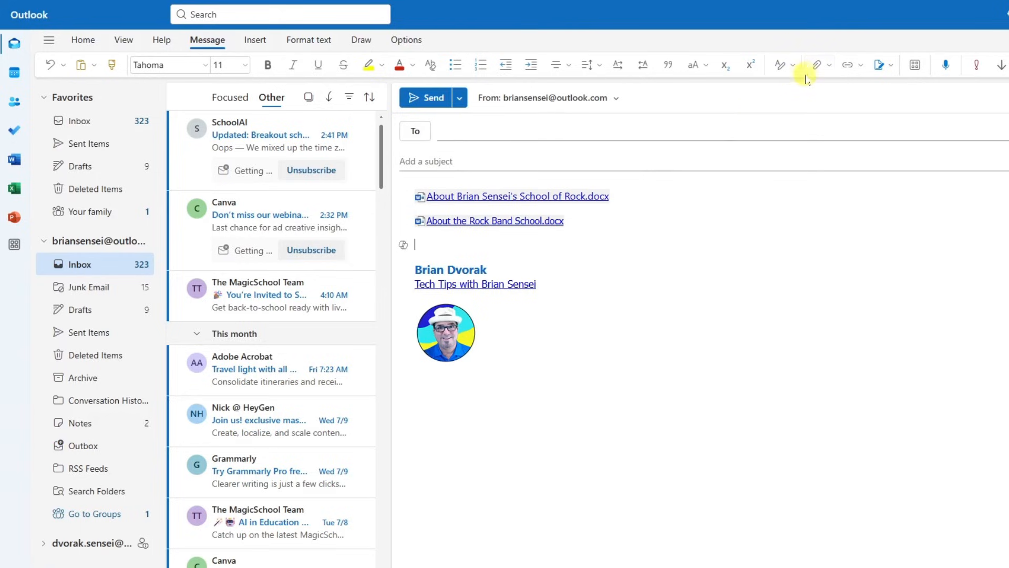
Leave the draft unchanged and switch to OneDrive in the Edge browser.
left_click(831, 66)
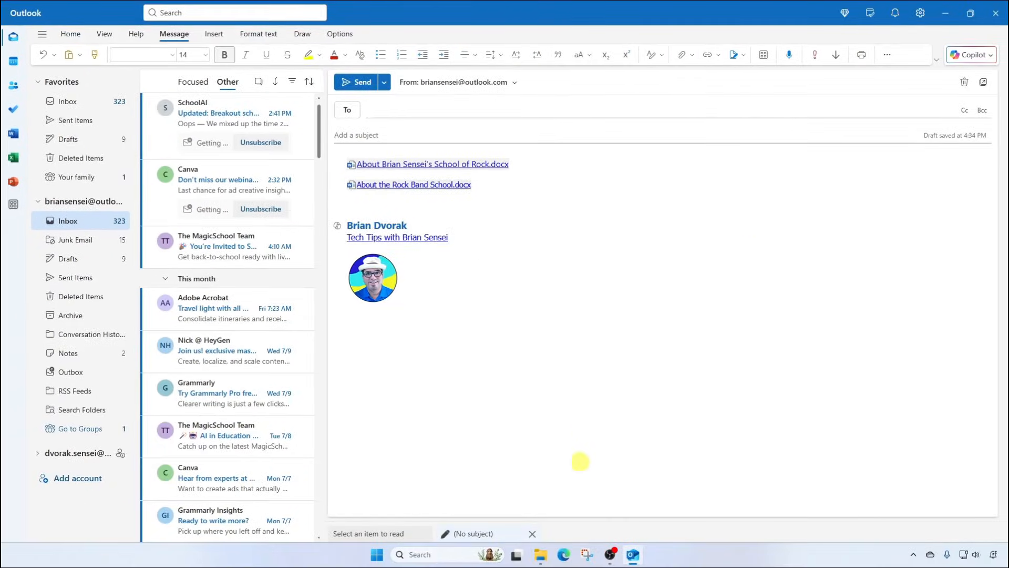
left_click(564, 555)
In Rock School, set About the Rock Band School.docx's share link to Can view.
left_click(298, 491)
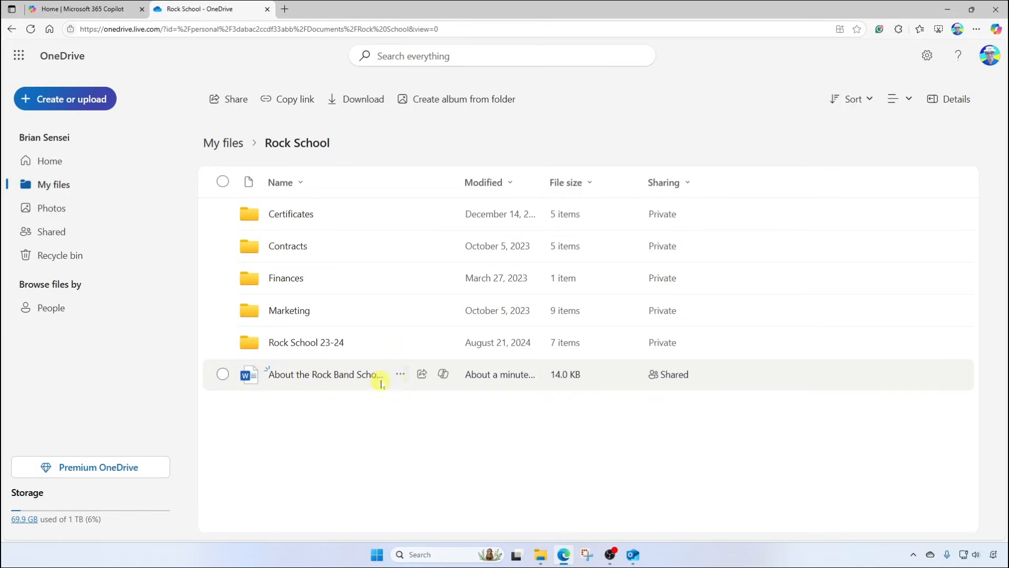
left_click(423, 374)
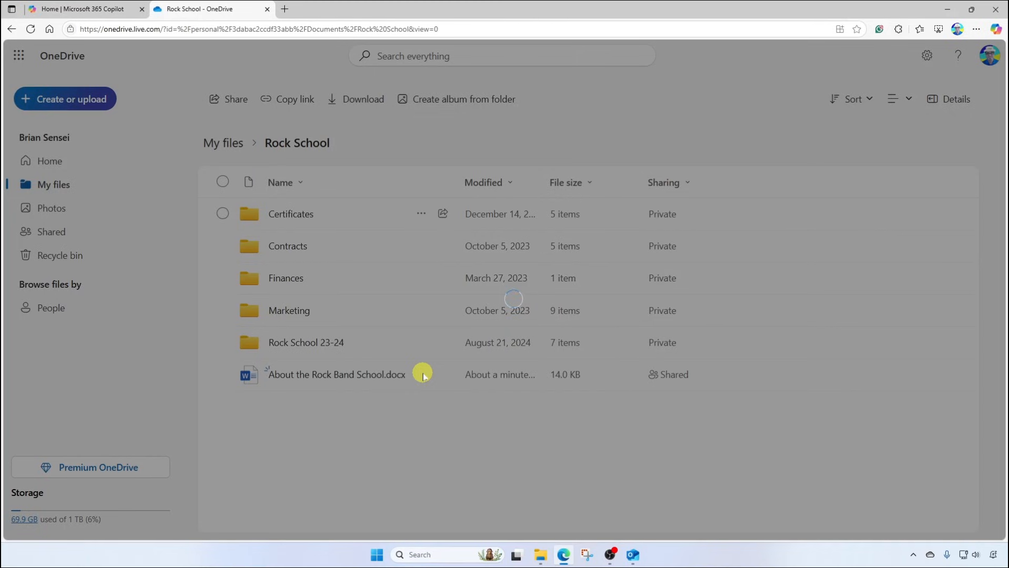
left_click(610, 211)
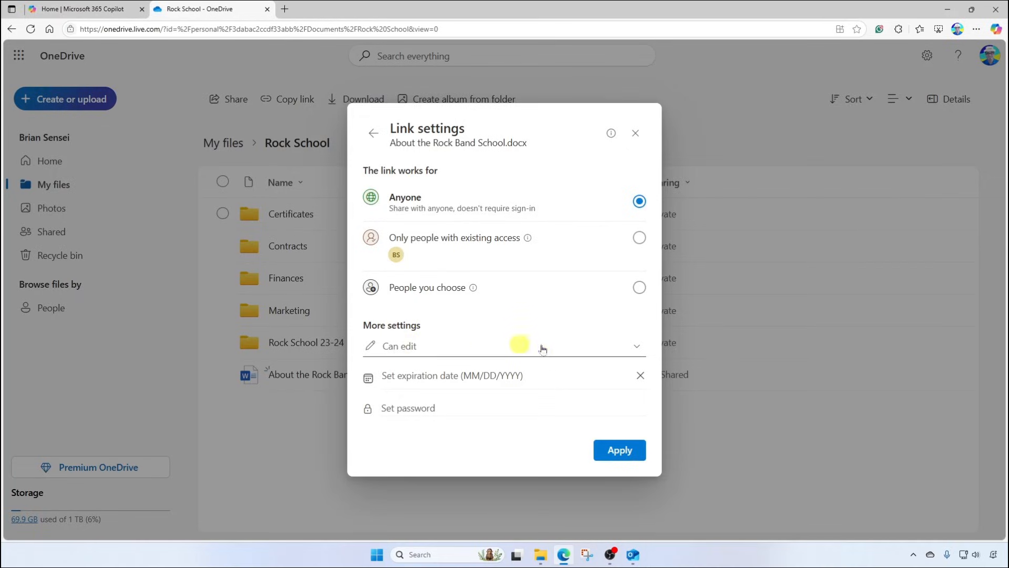
left_click(634, 346)
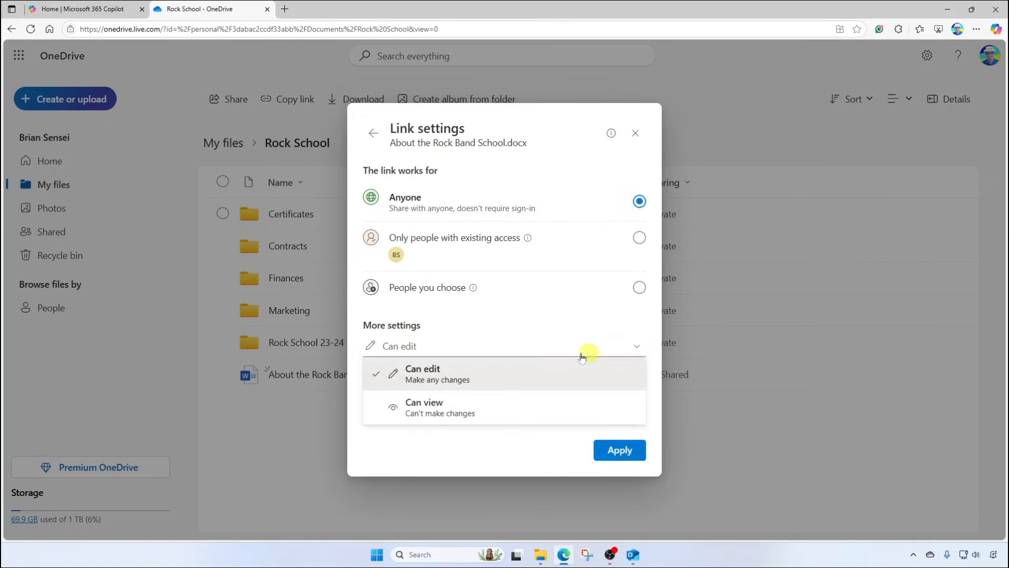
left_click(469, 403)
left_click(618, 451)
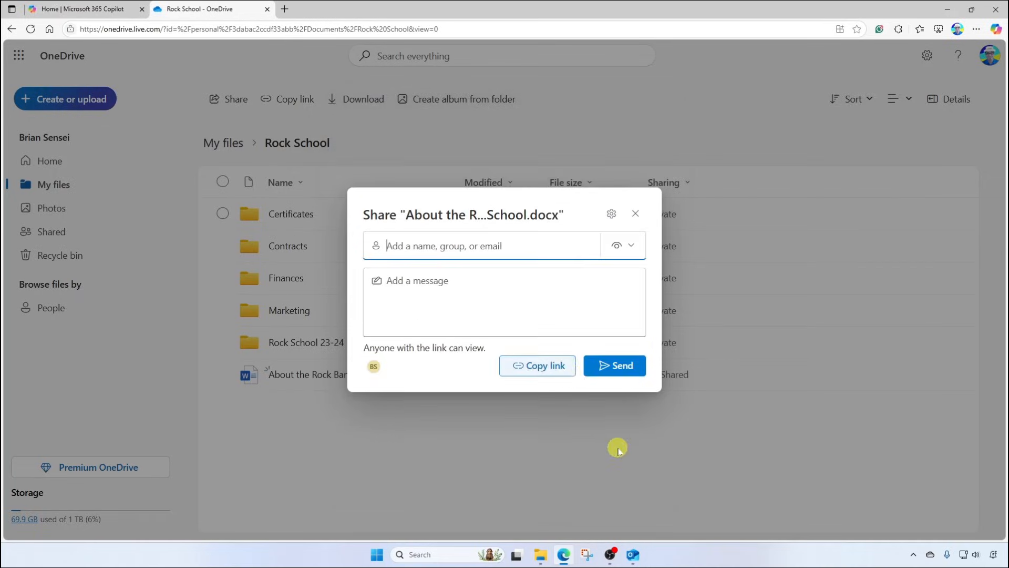
Copy the view-only link and return to the Outlook draft.
left_click(545, 367)
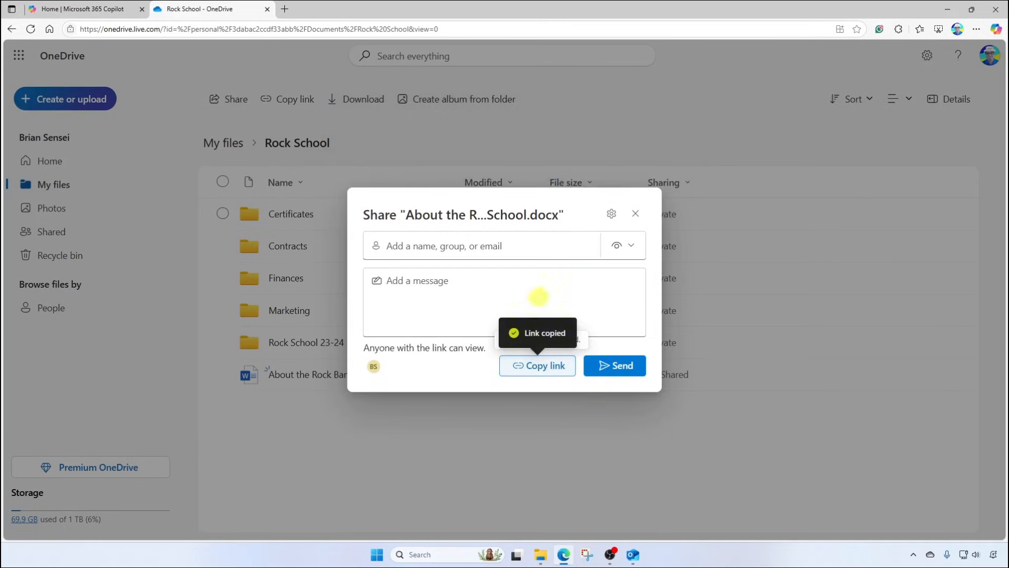
left_click(634, 215)
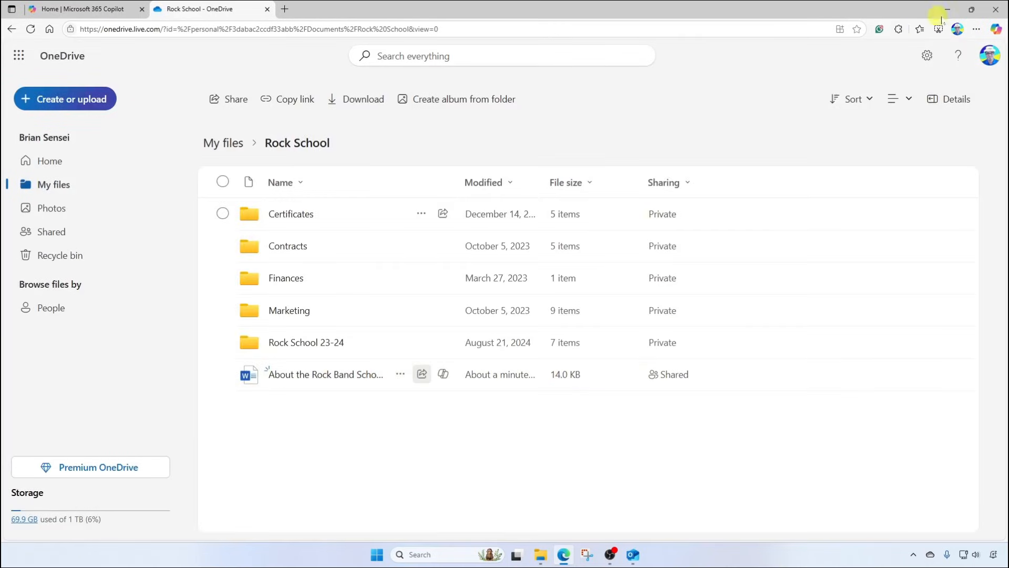
left_click(947, 12)
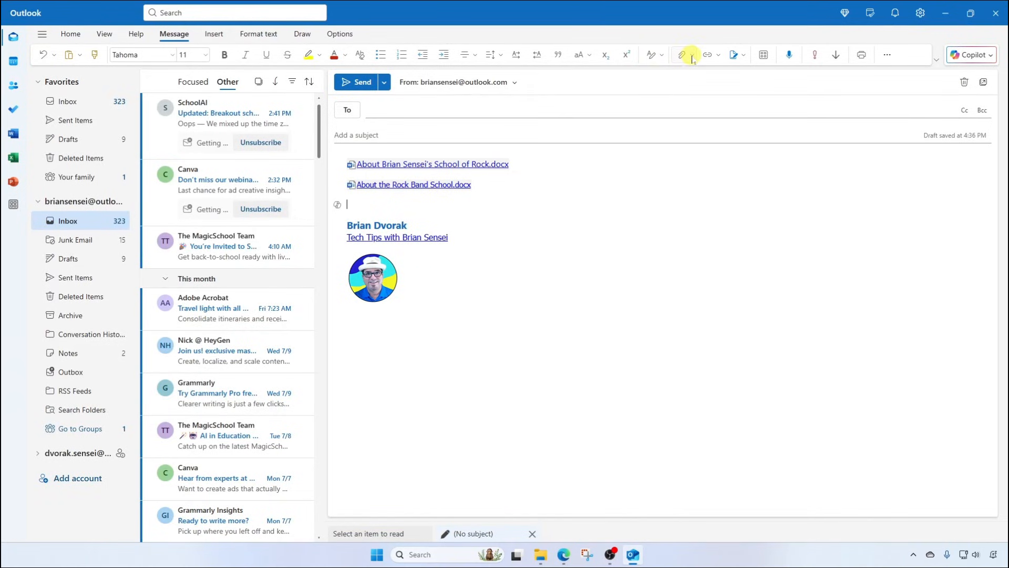
Insert a hyperlink to the copied OneDrive address displayed as 'About the Rock School'.
left_click(692, 55)
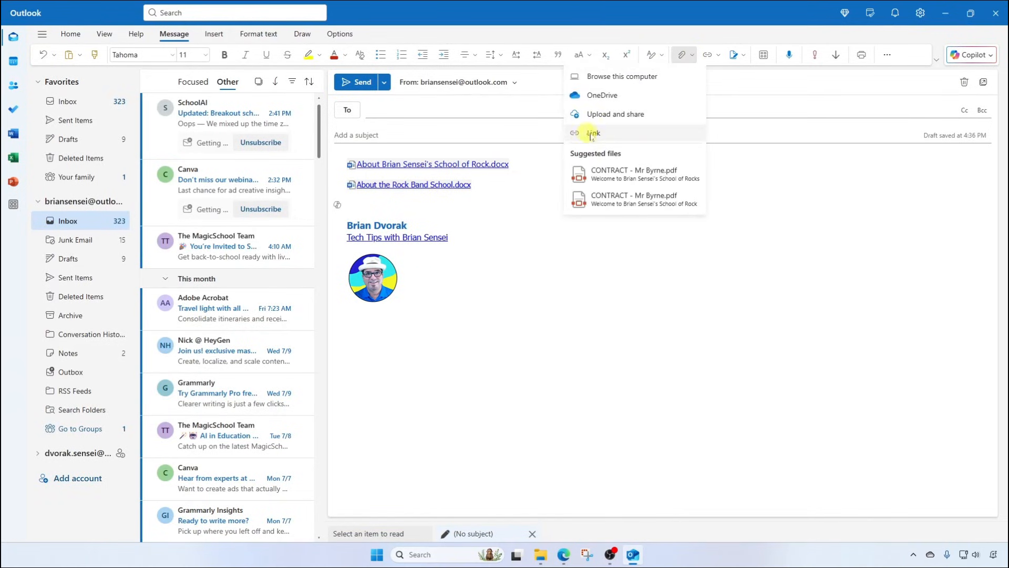
left_click(618, 135)
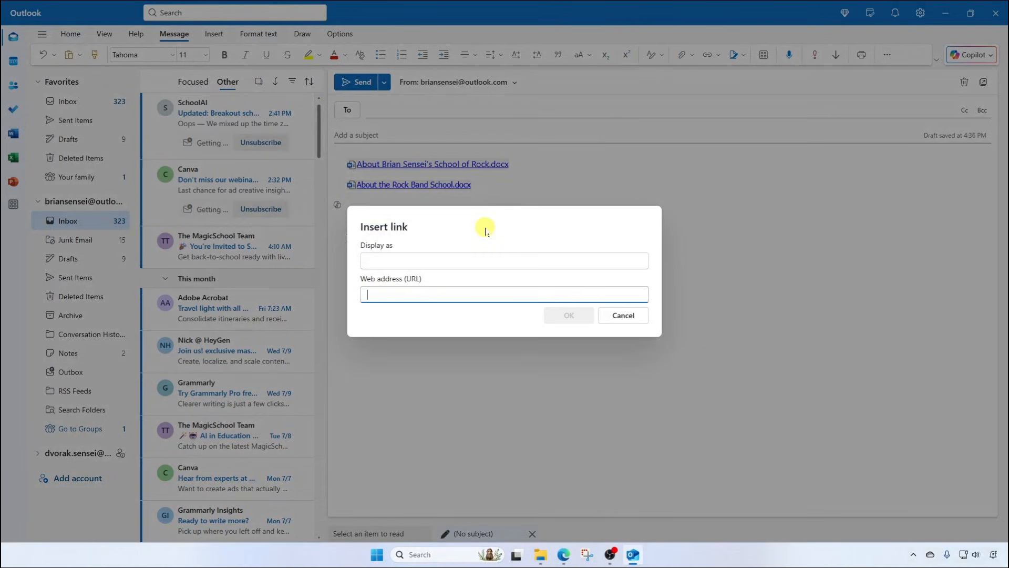
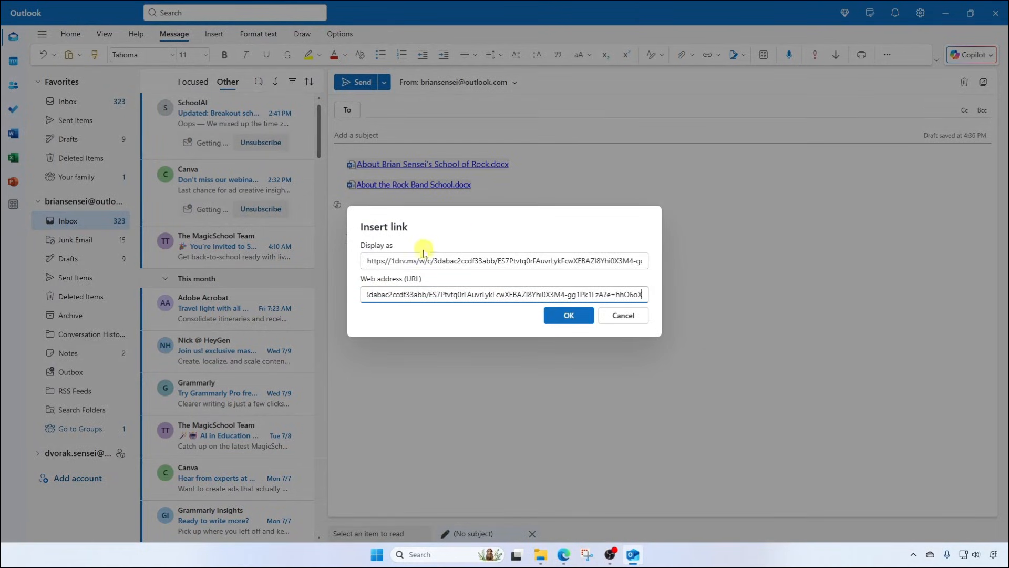
double_click(374, 260)
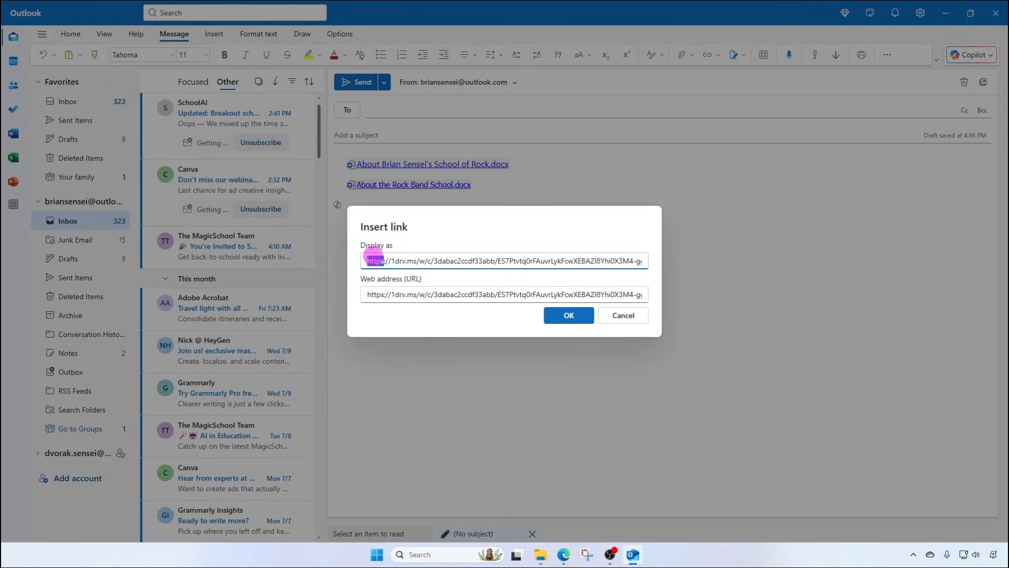
key("ctrl+a")
key("BackSpace")
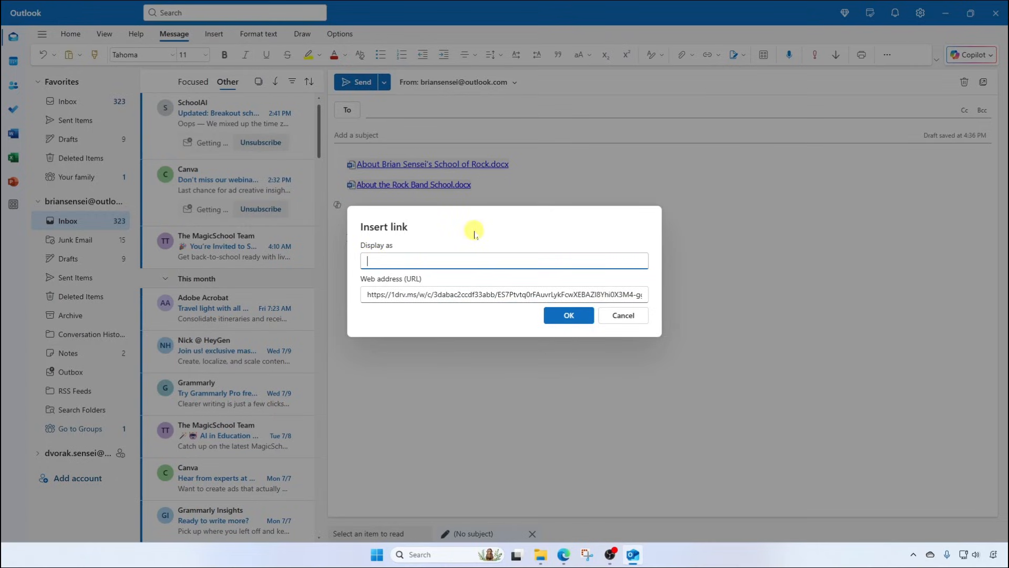
type("About the Rock School")
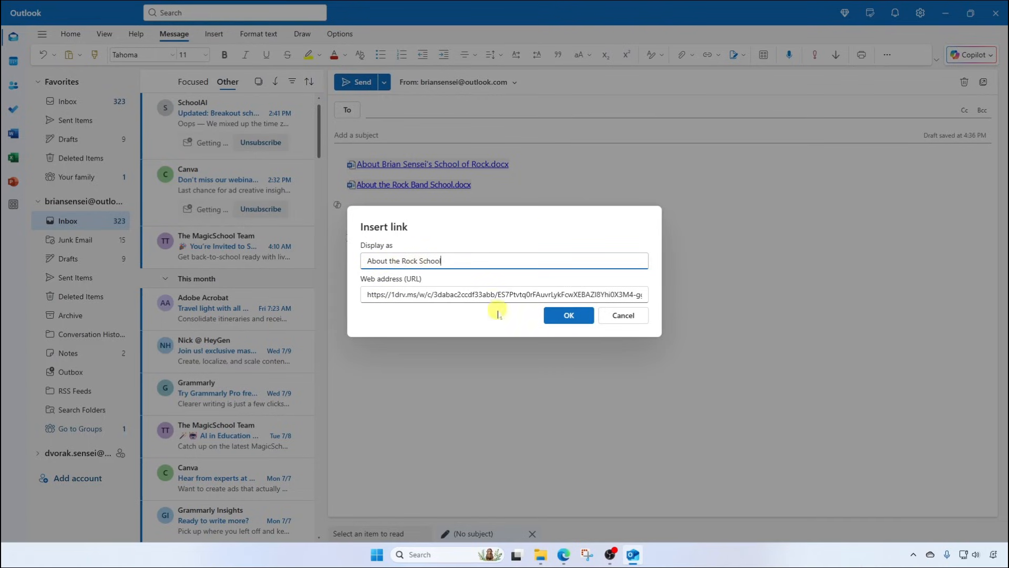
left_click(581, 319)
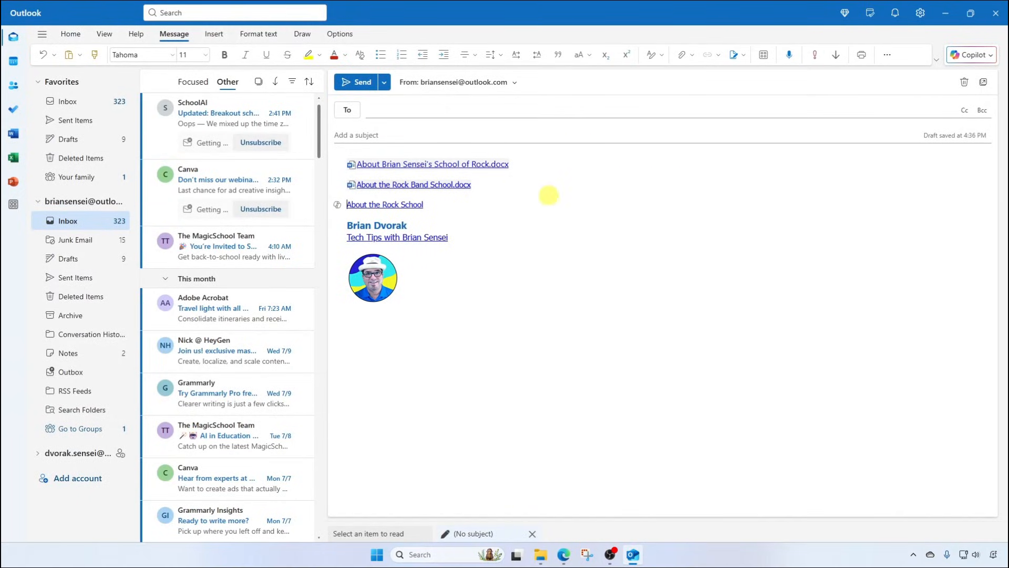
Add an empty line after the About the Rock School link, above the signature.
left_click(693, 56)
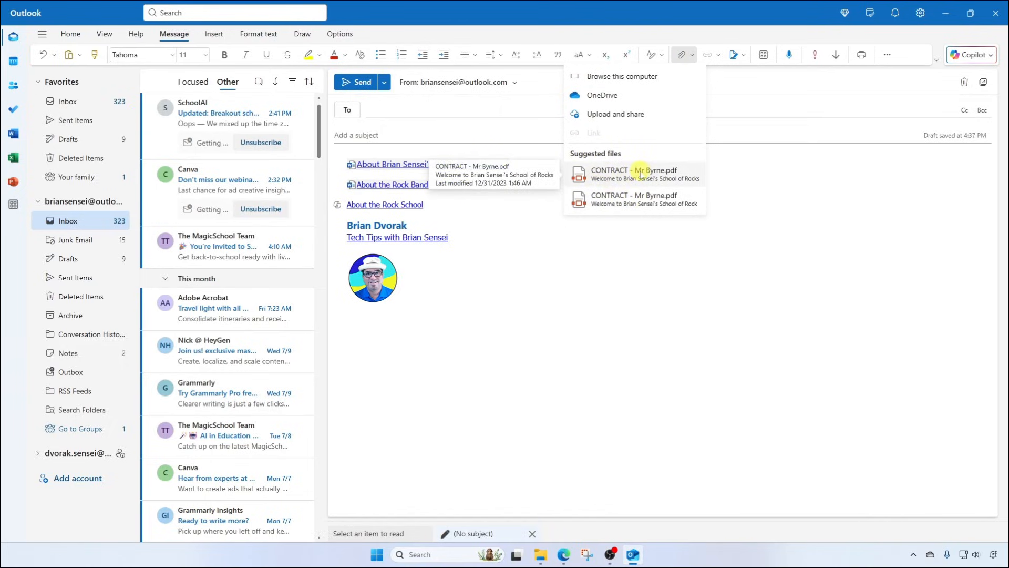
left_click(640, 263)
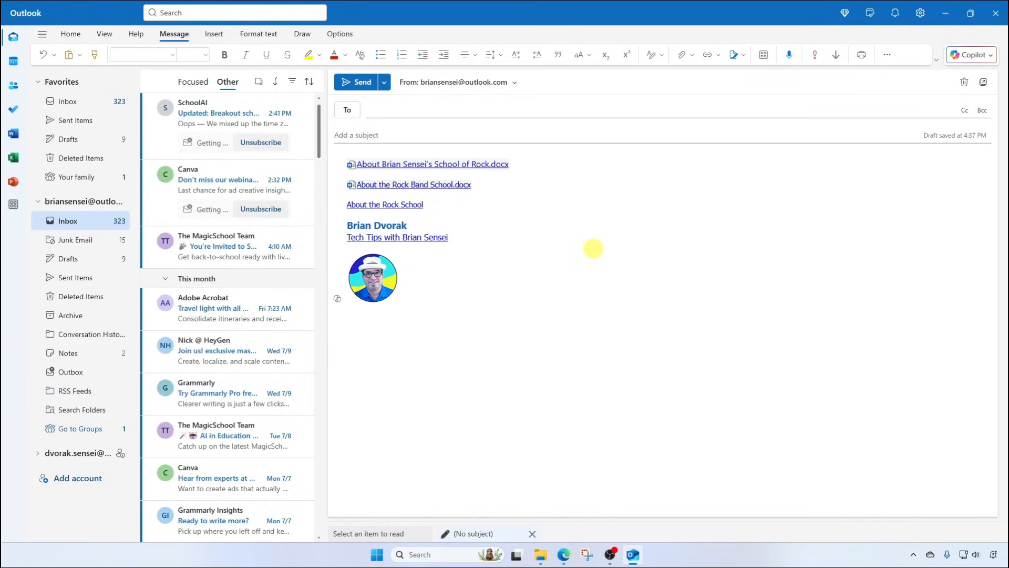
left_click(454, 204)
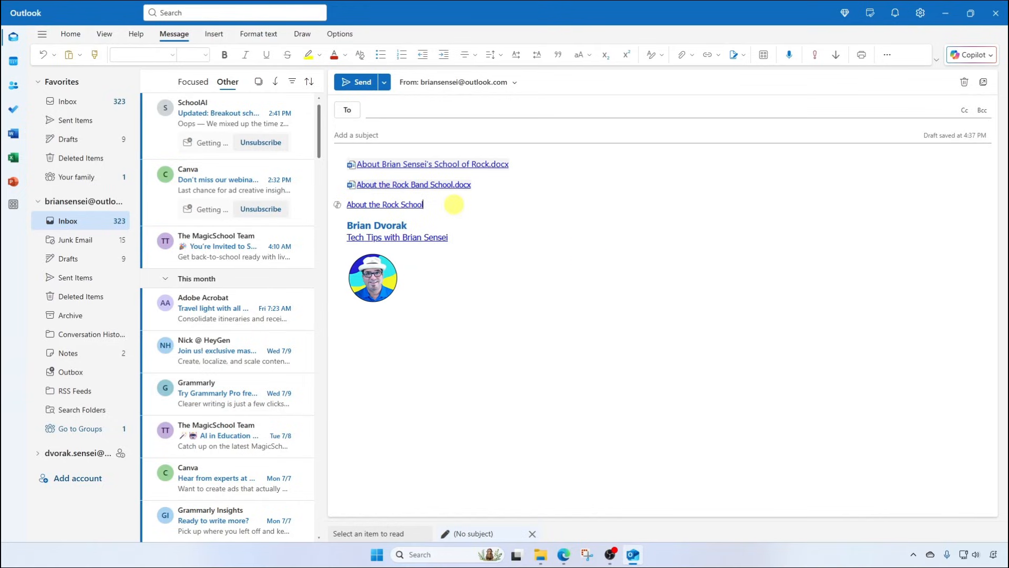
key("Return")
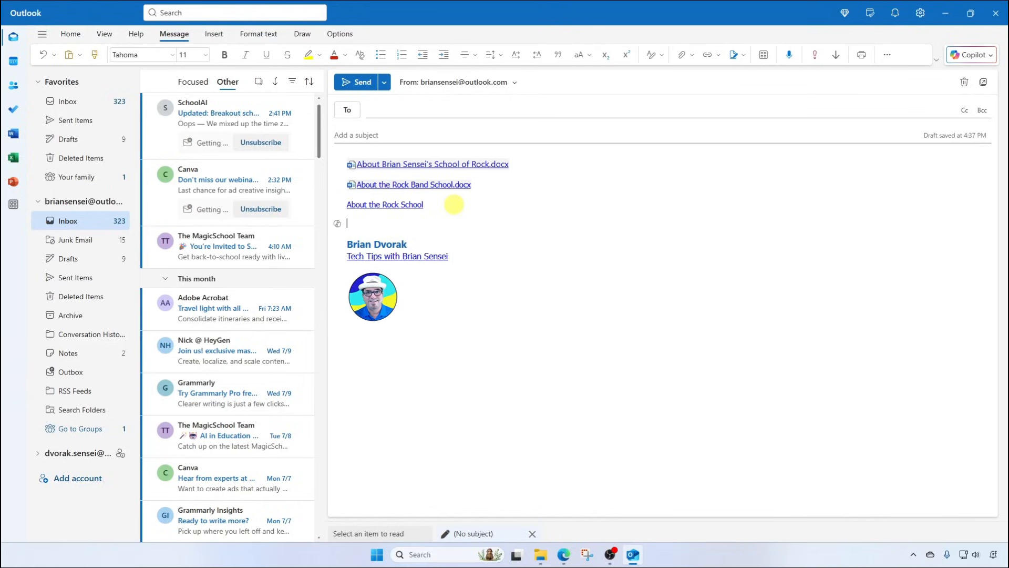
Drag About the Rock Band School.docx from File Explorer's Documents into the draft as an attachment.
left_click(541, 554)
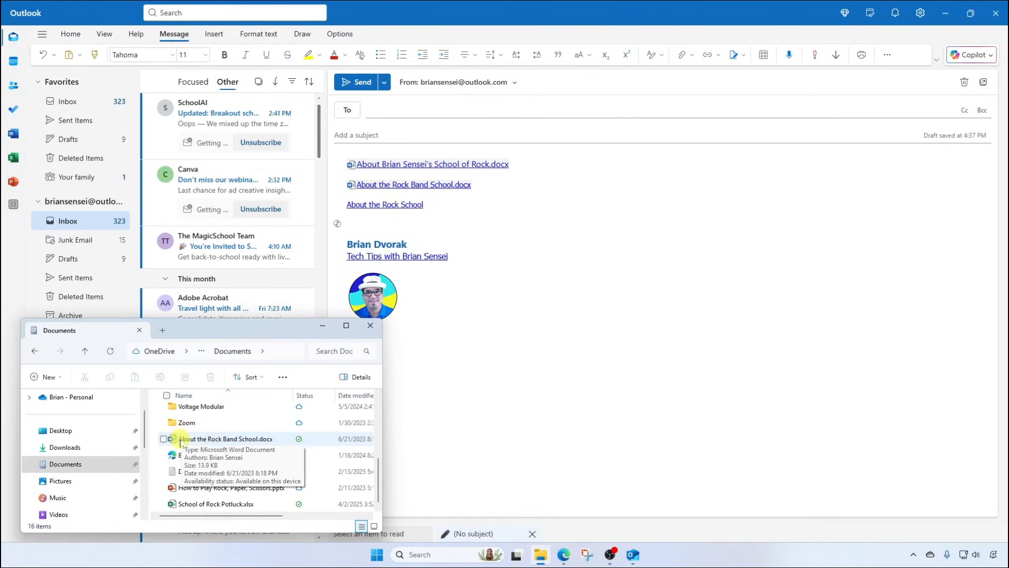
left_click_drag(181, 444, 798, 229)
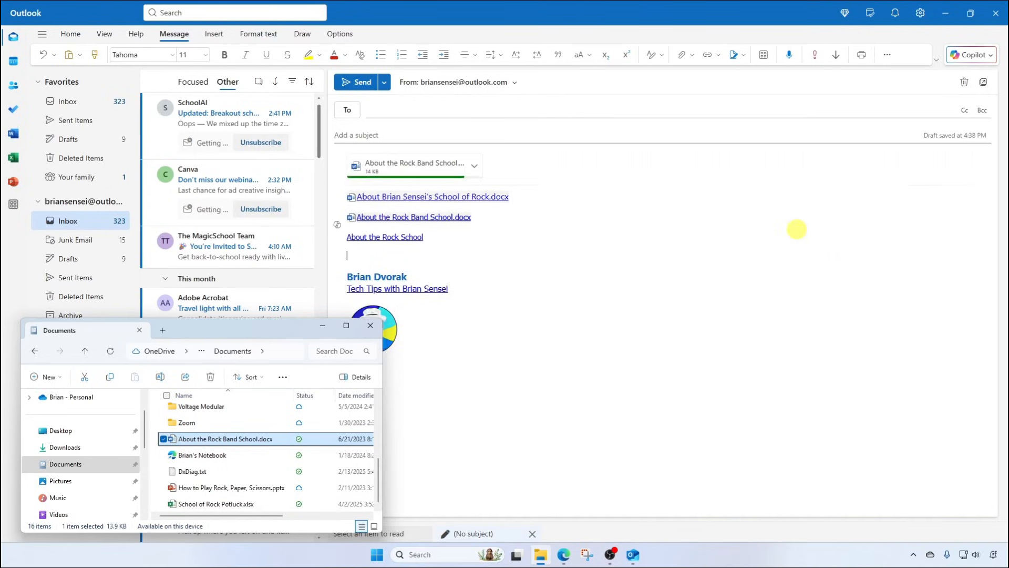